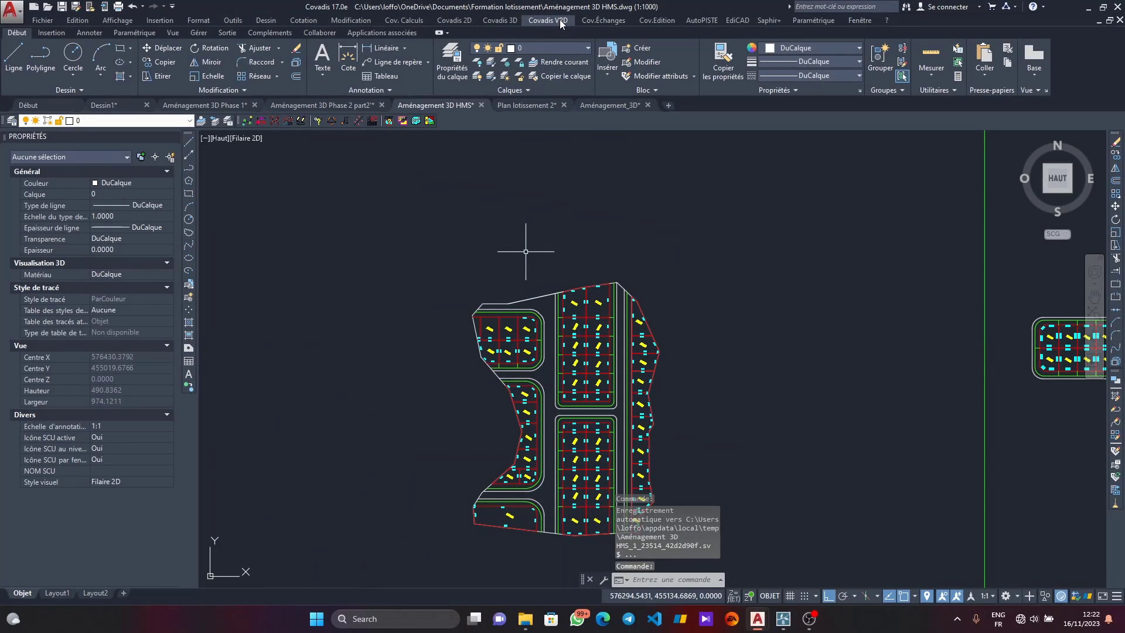
Display the Covadis VRD toolbar for multi-platform projects.
left_click(565, 21)
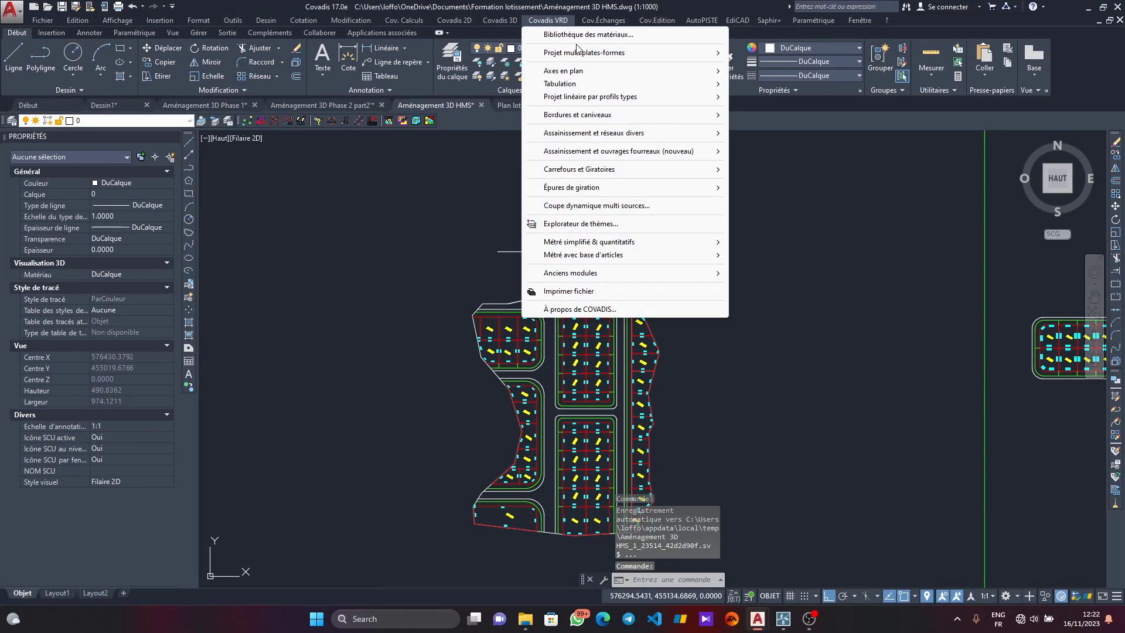
mouse_move(643, 57)
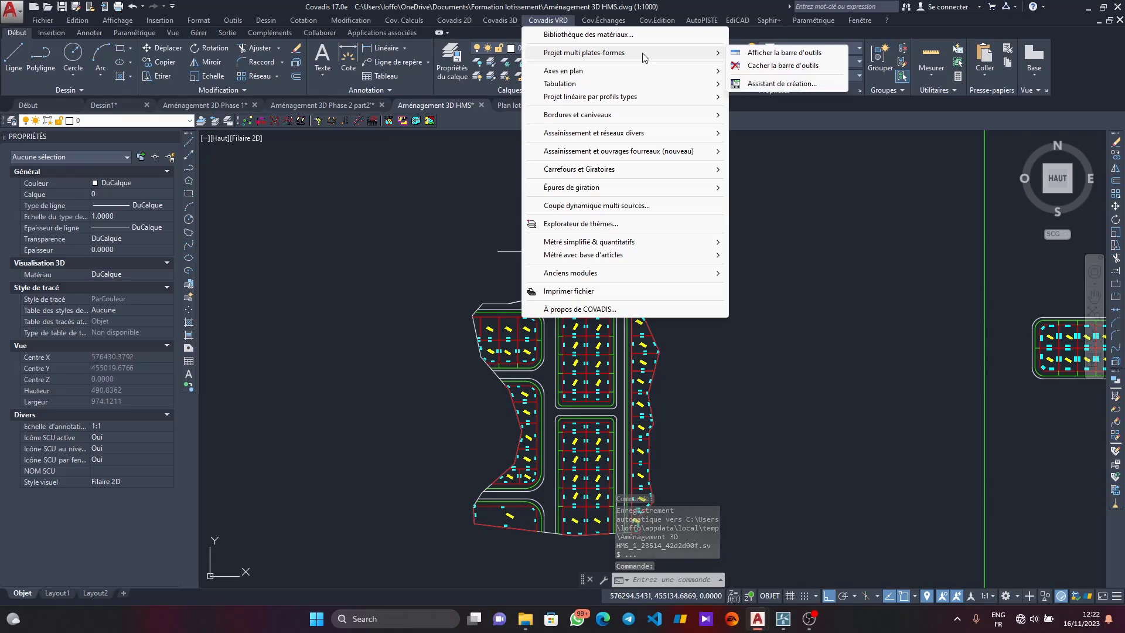
left_click(751, 56)
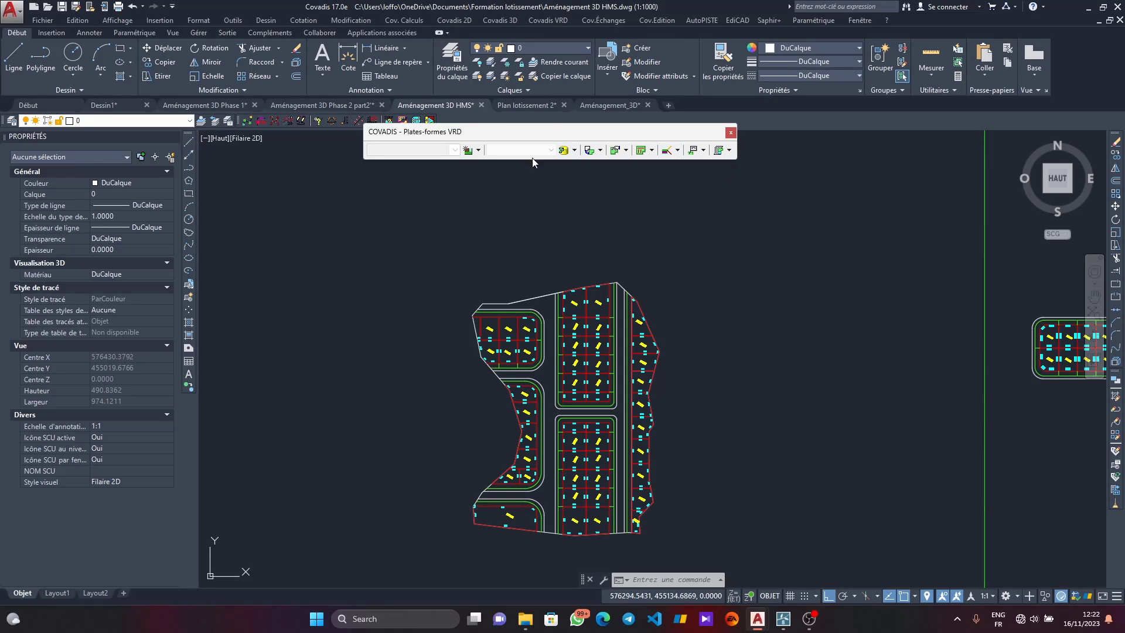
Create a new platform project named "Projet Lotissement HMS", keeping the default stripping and characteristic-object settings.
left_click(479, 152)
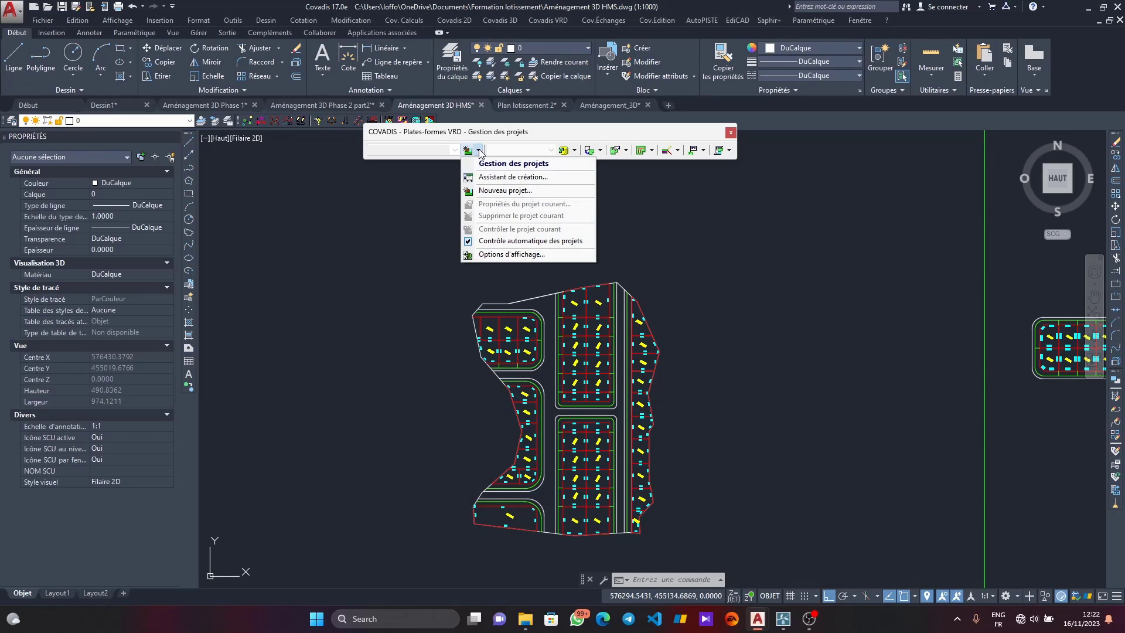
left_click(505, 191)
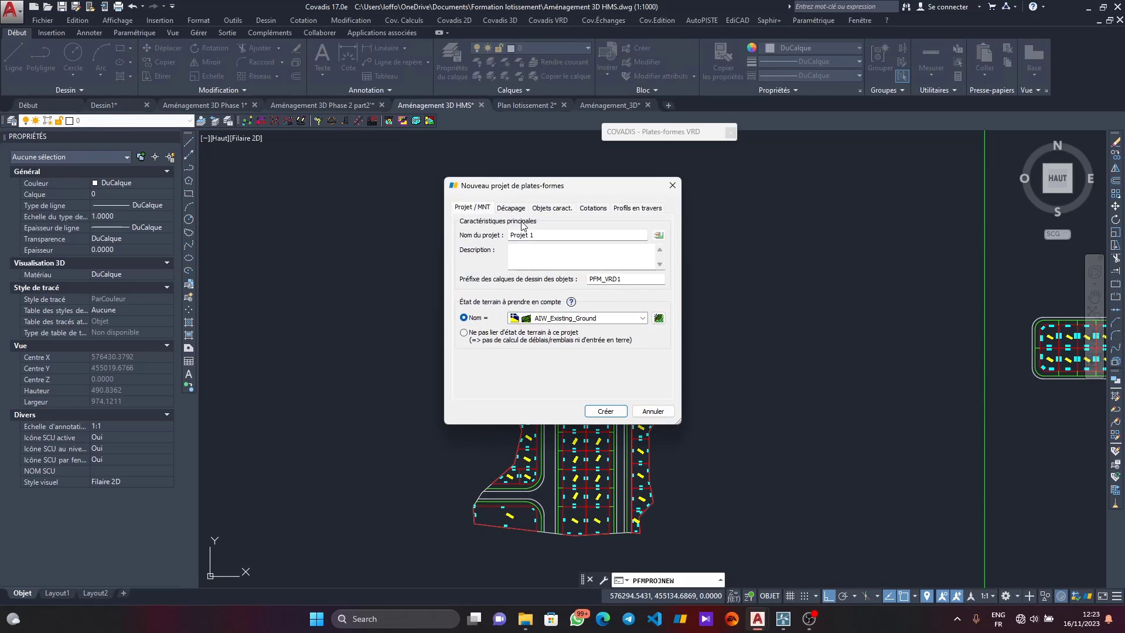
left_click(543, 234)
key("BackSpace")
type("Lotissement HMS")
left_click(511, 209)
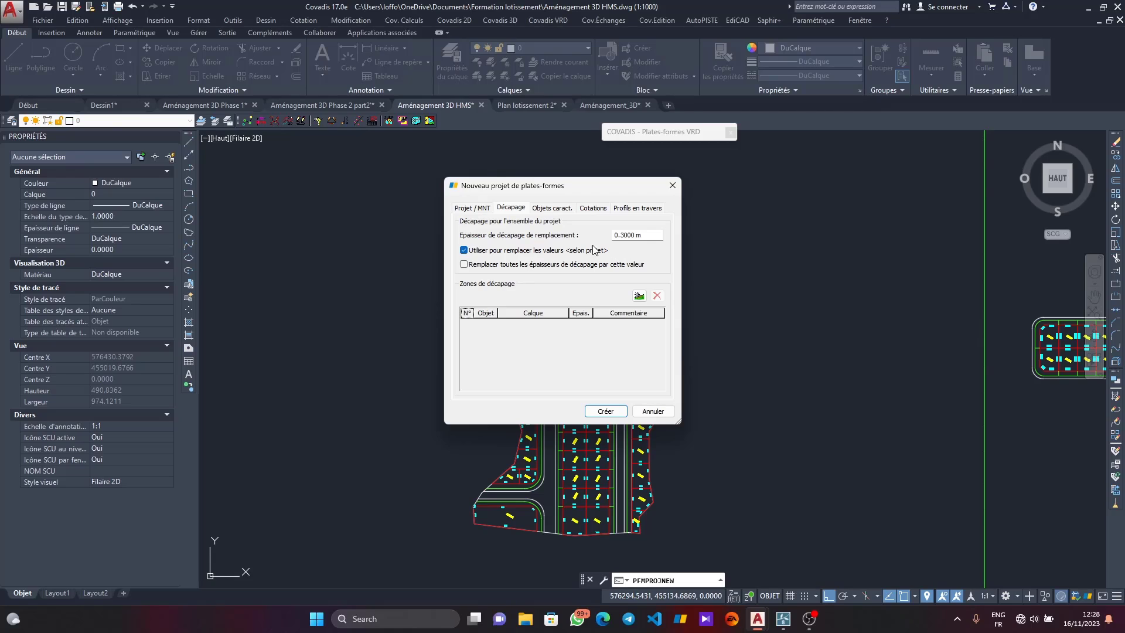
left_click(561, 211)
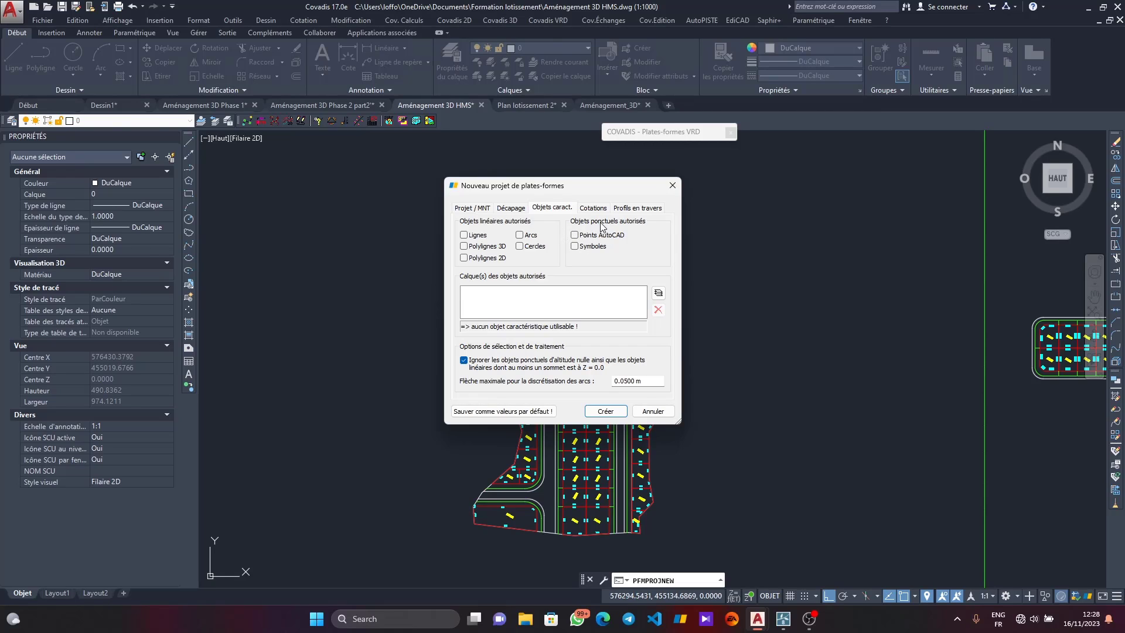
left_click(607, 413)
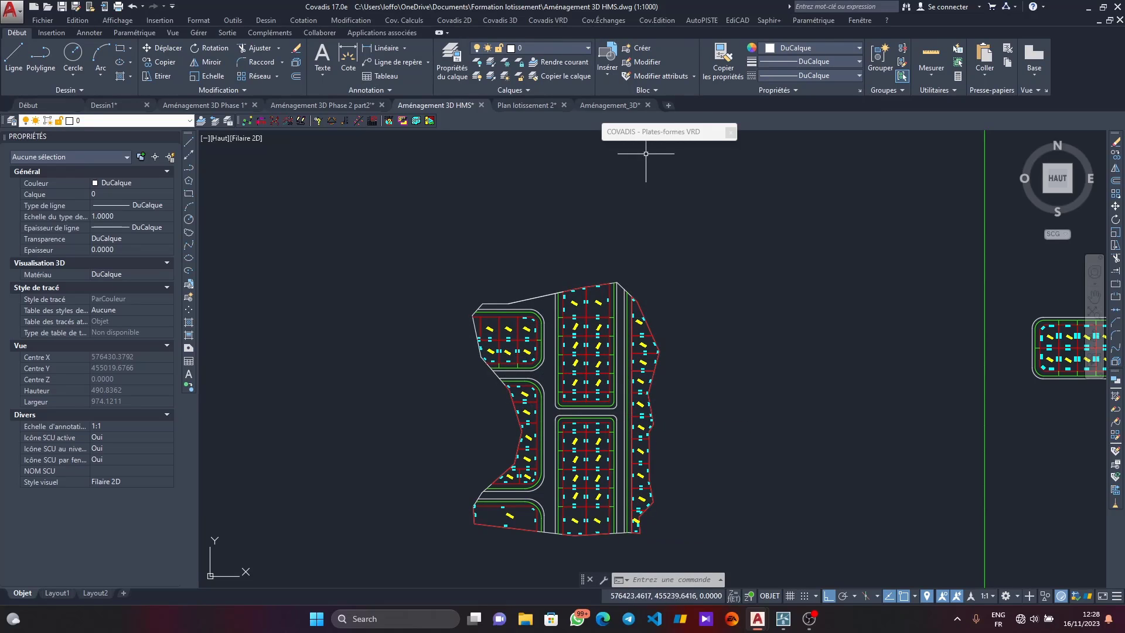
Open the library of platform types and move its window clear of the upper drawing area.
mouse_move(654, 135)
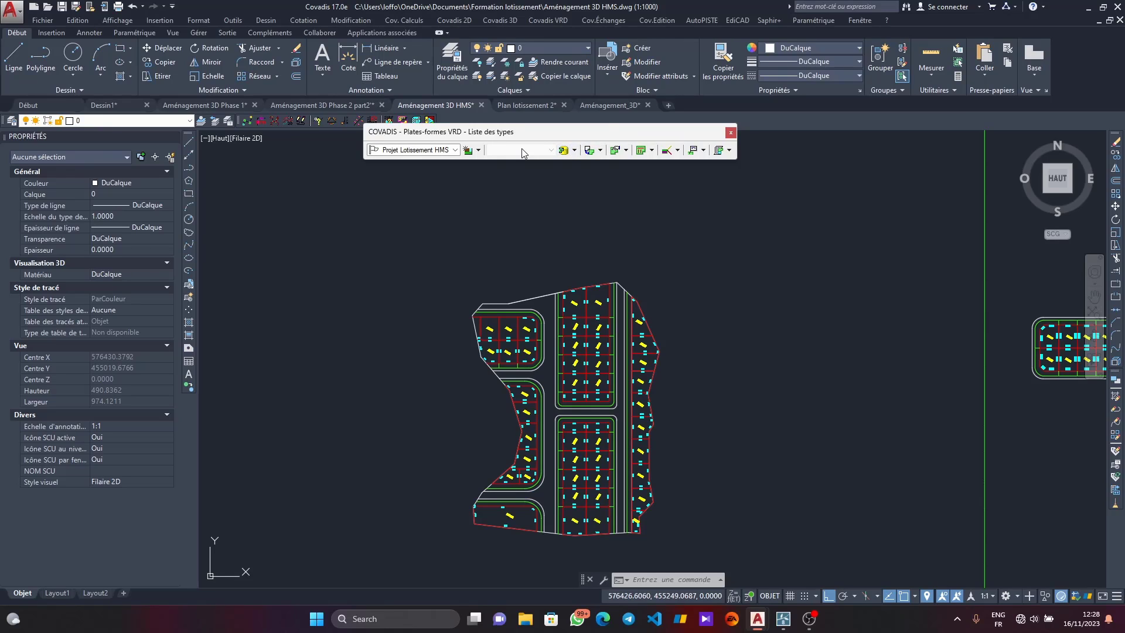
left_click(575, 151)
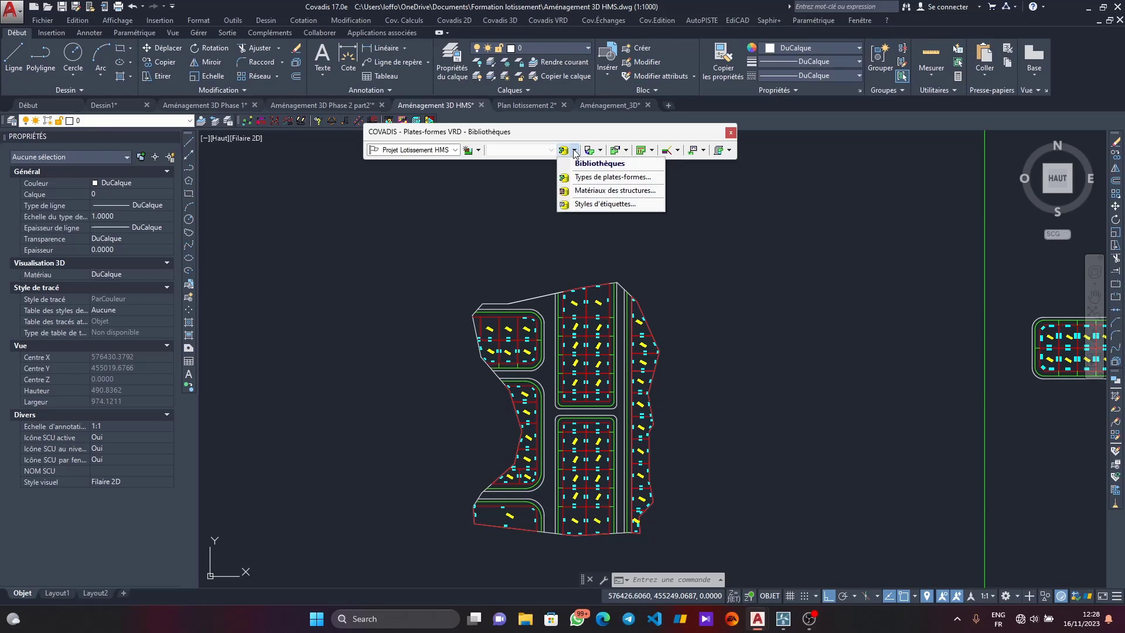
left_click(593, 177)
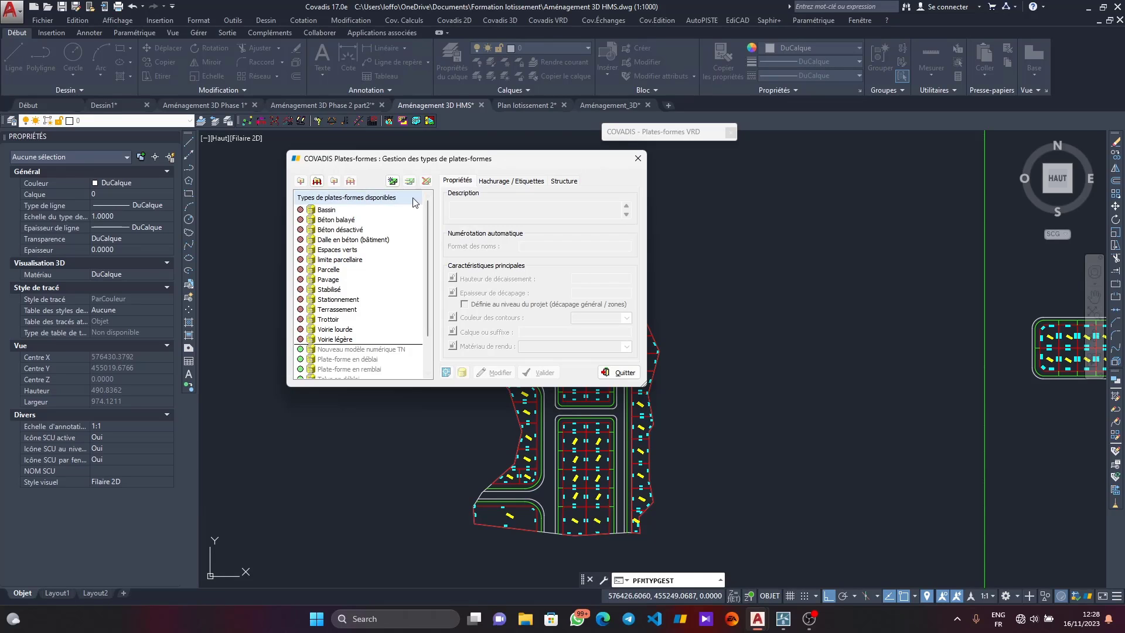
left_click_drag(421, 165, 541, 192)
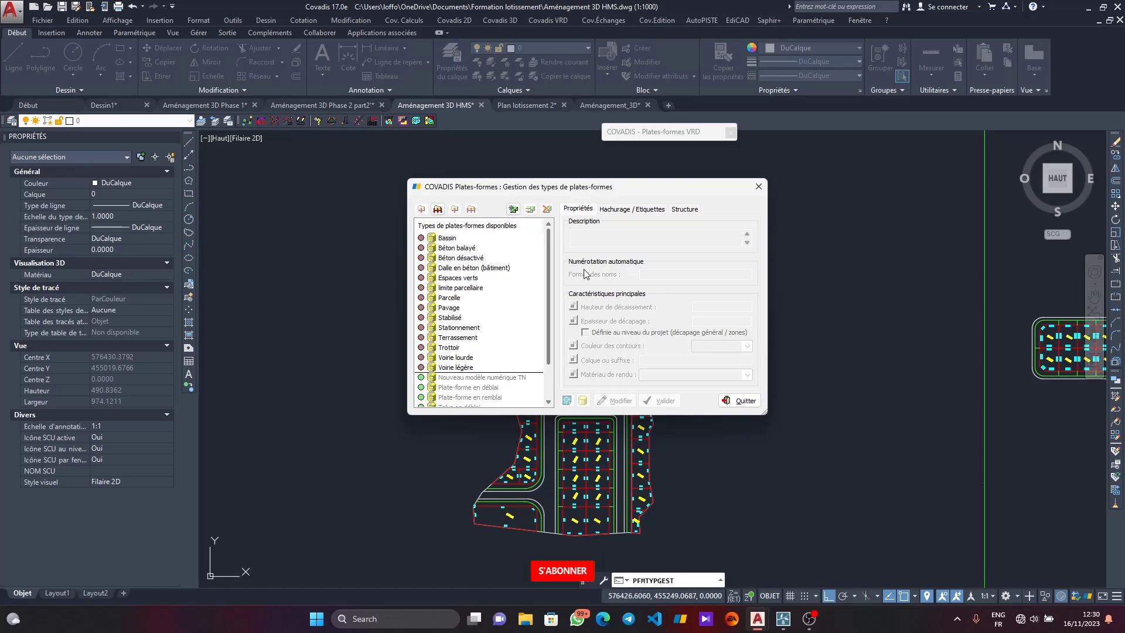
Add a new platform type named "Parcelle*" to the library.
left_click(514, 209)
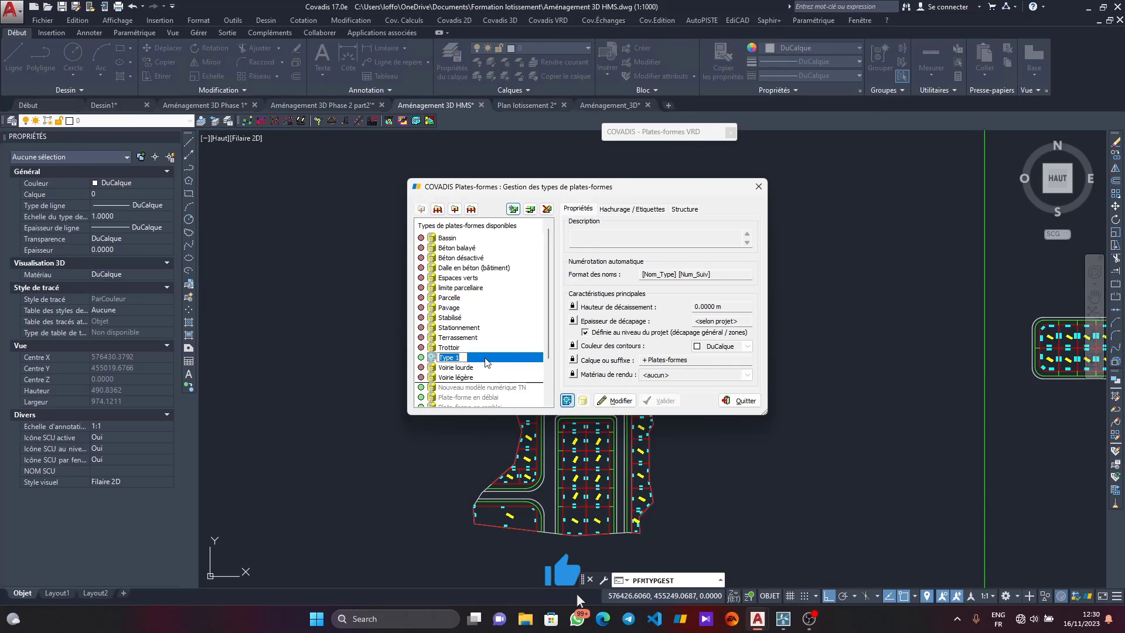
type("Parce")
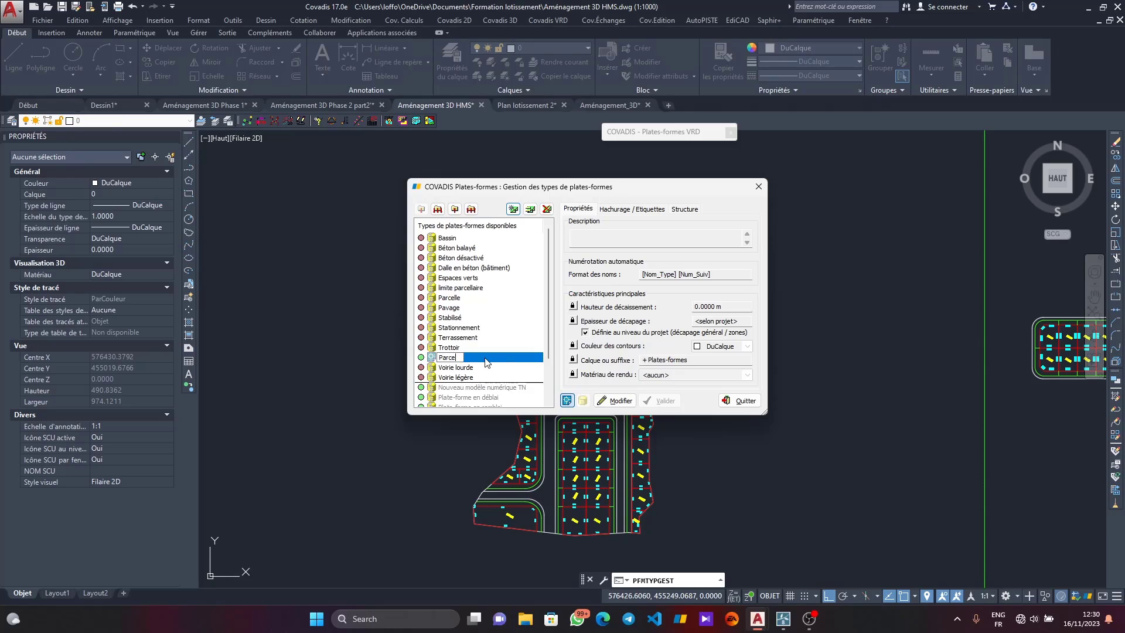
type("lle*")
key("Return")
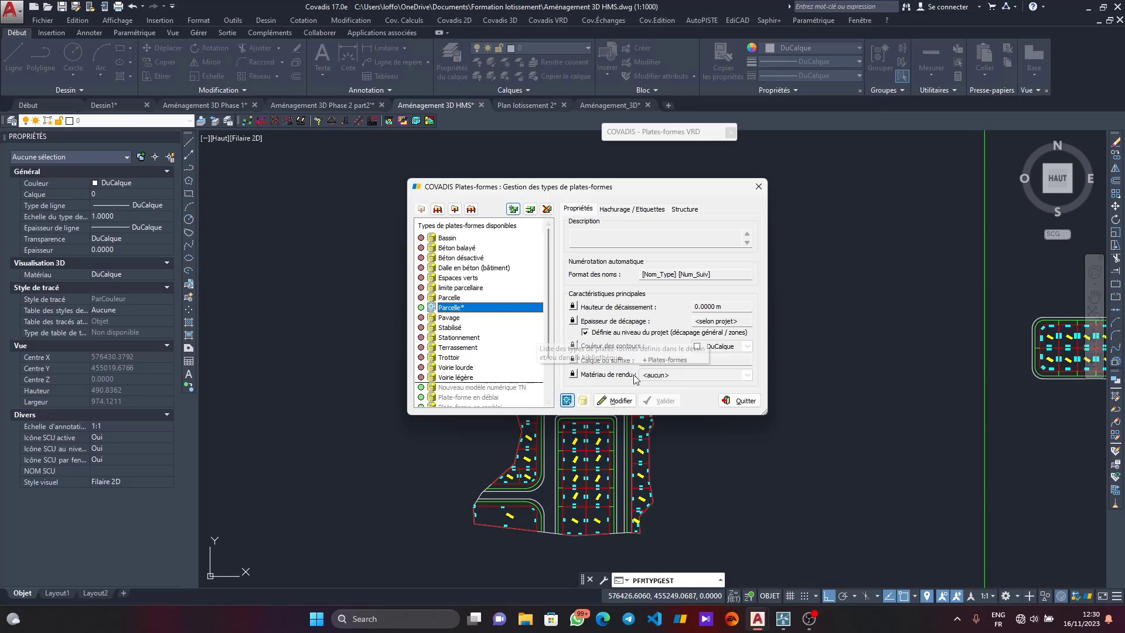
Set the render material of the Parcelle* type to TERRE VEGETALE.
left_click(619, 404)
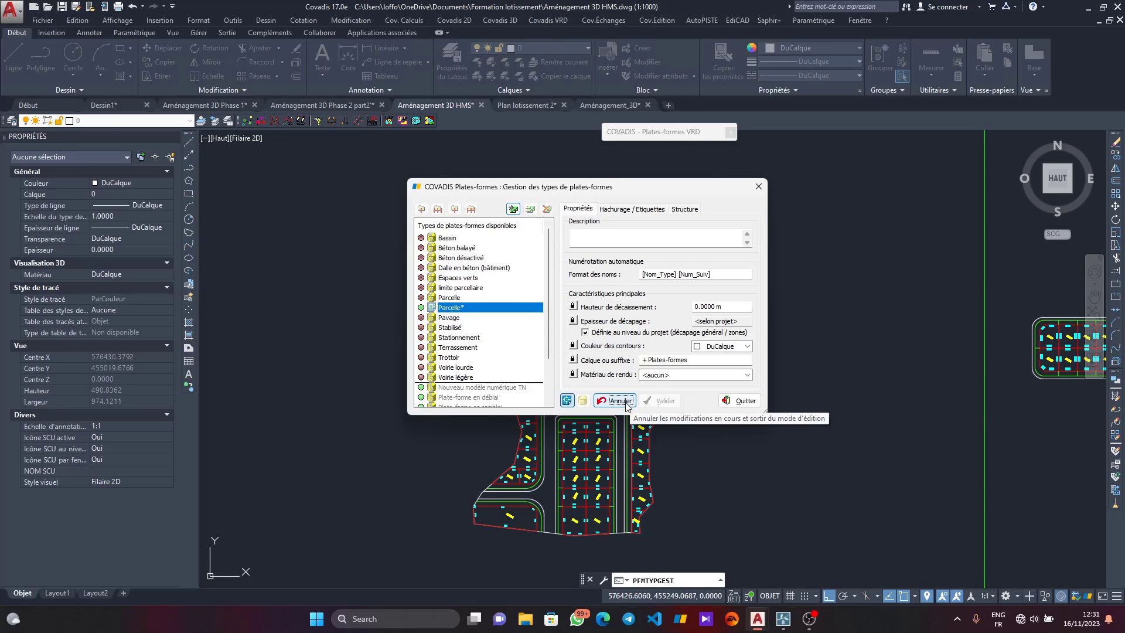
left_click(697, 376)
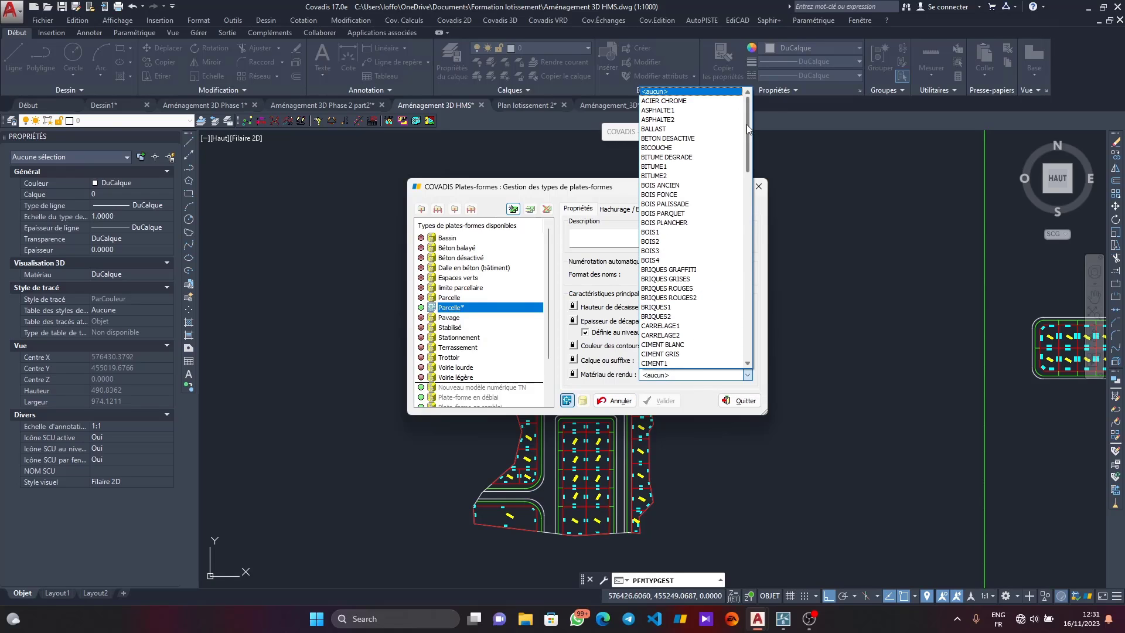
left_click_drag(747, 125, 748, 318)
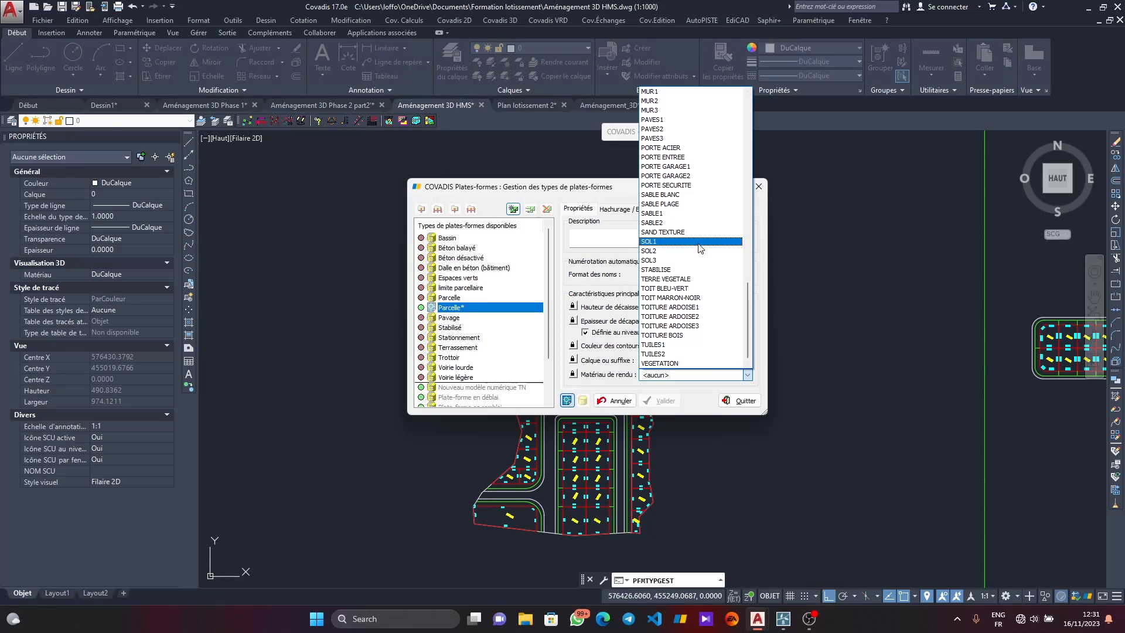
left_click(707, 279)
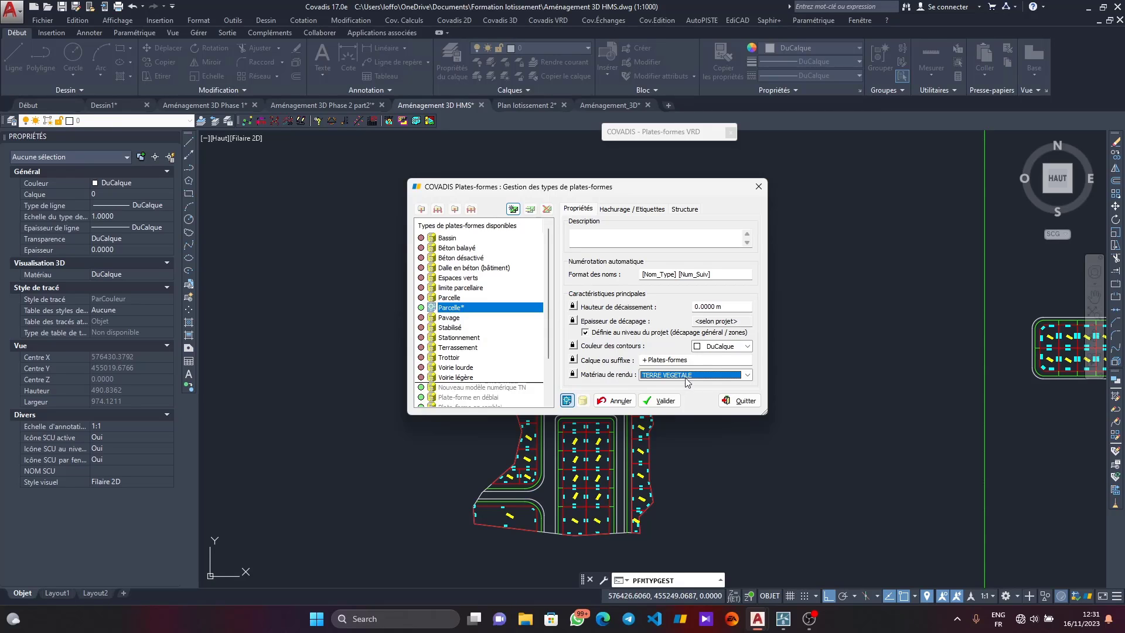
Give the Parcelle* type a predefined EARTH contour hatch, leave its structure empty, and validate the changes.
left_click(627, 211)
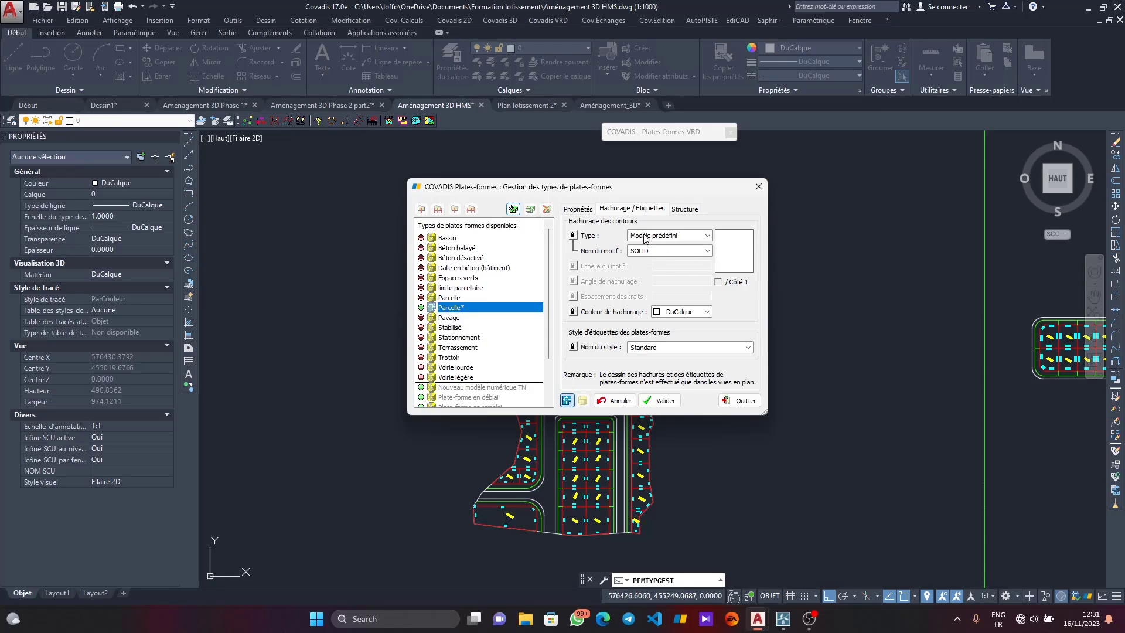
left_click(687, 236)
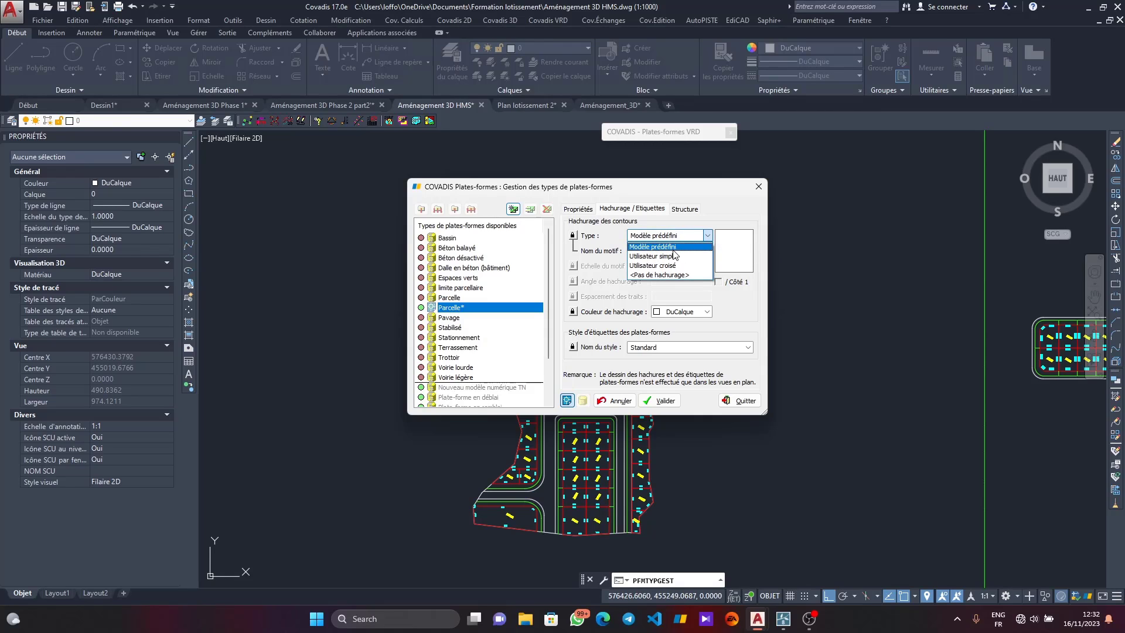
left_click(672, 251)
left_click(677, 238)
left_click(668, 246)
left_click(707, 250)
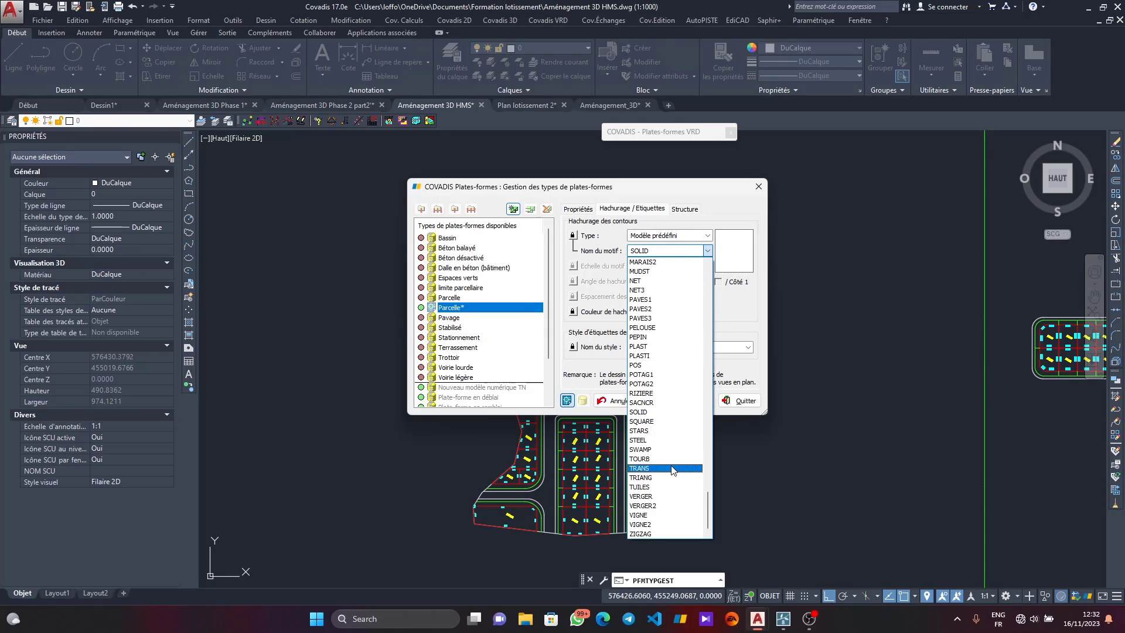
scroll(662, 381, "up", 5)
scroll(662, 382, "up", 4)
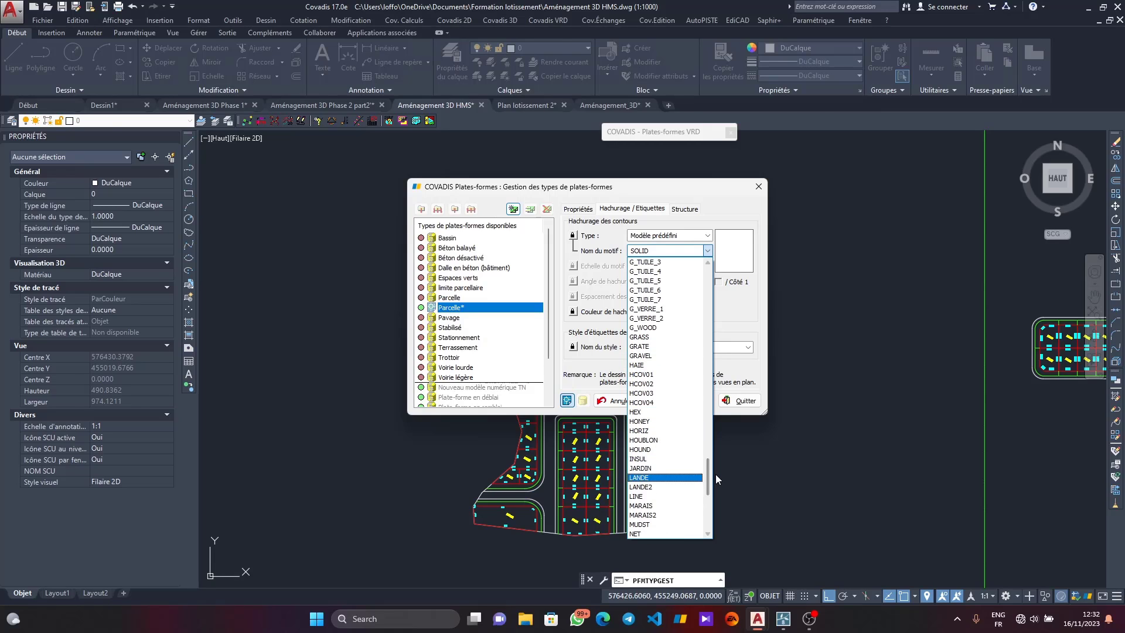
left_click_drag(705, 474, 712, 329)
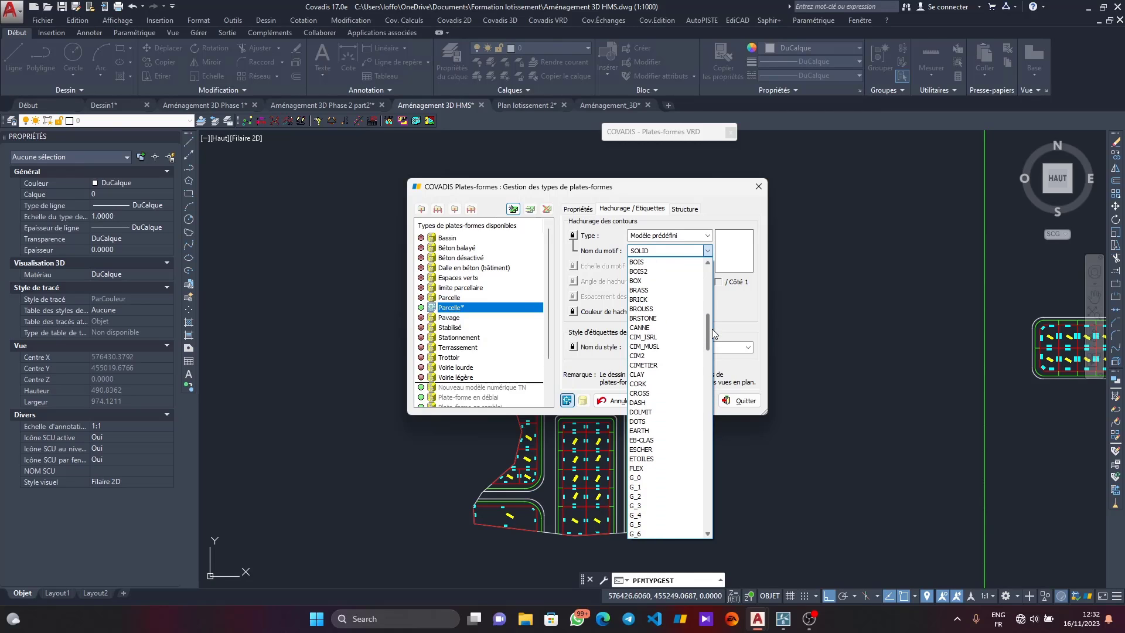
left_click(660, 433)
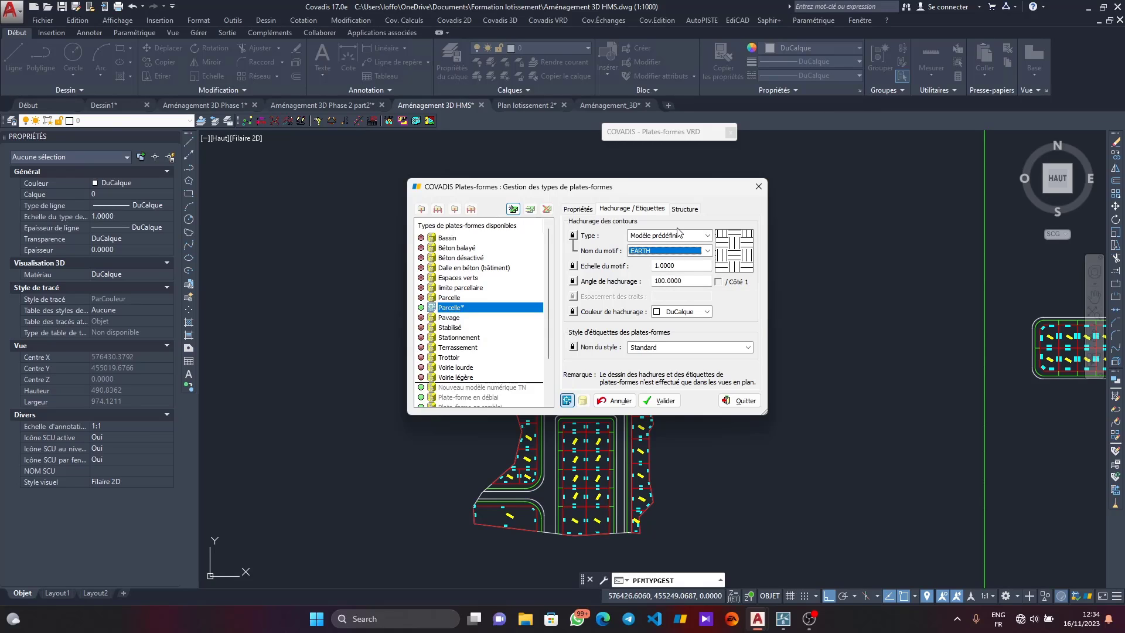
left_click(685, 211)
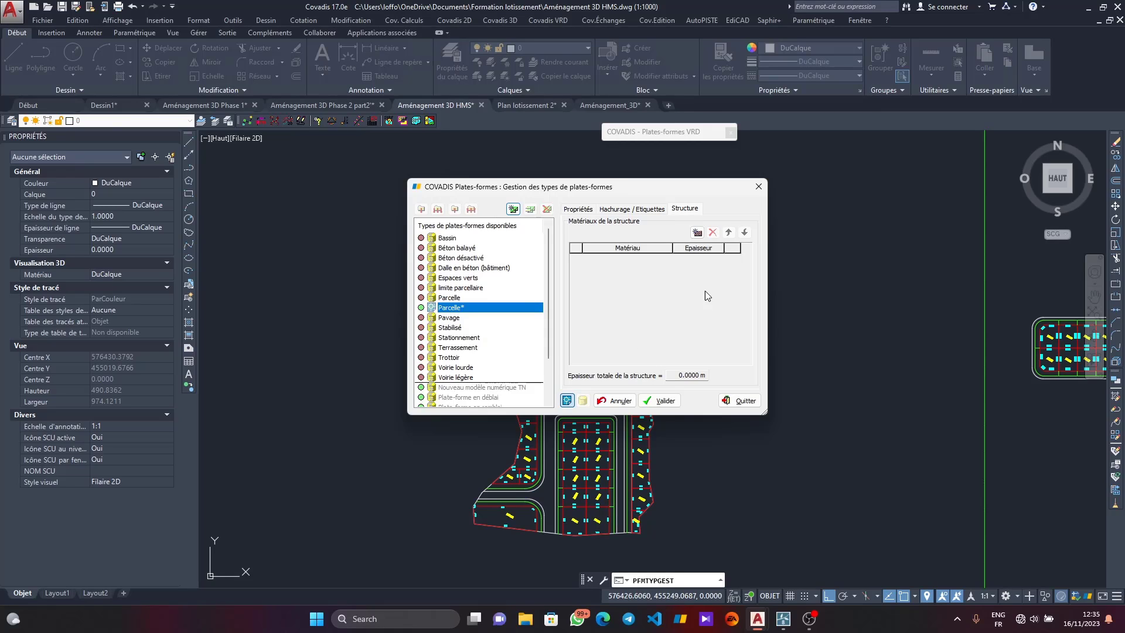
left_click(670, 401)
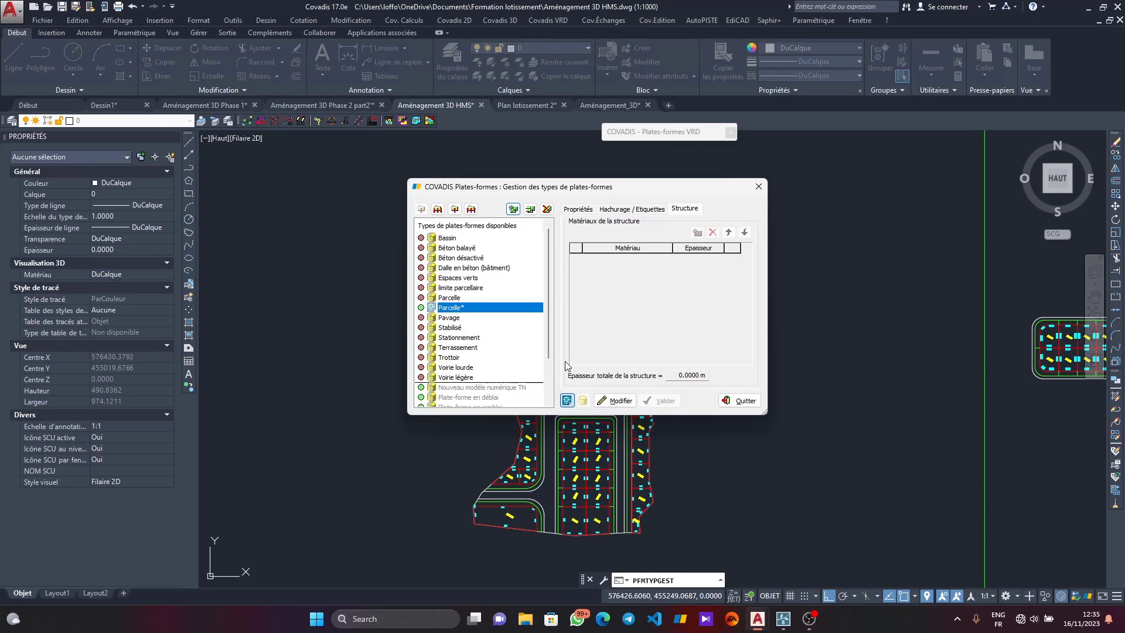
left_click(614, 401)
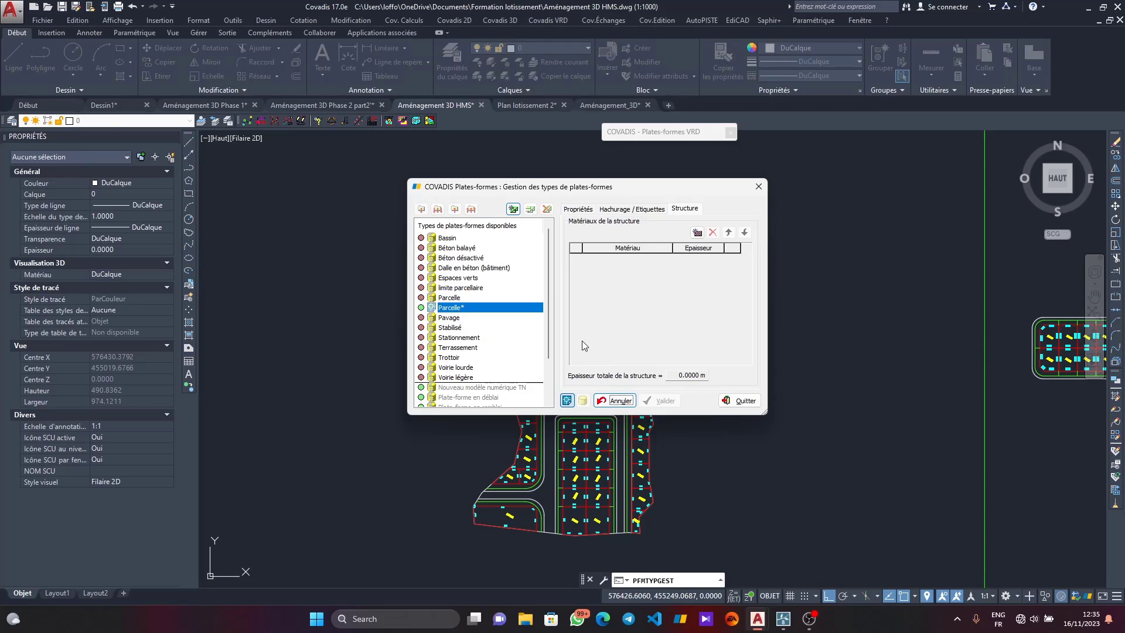
left_click(616, 400)
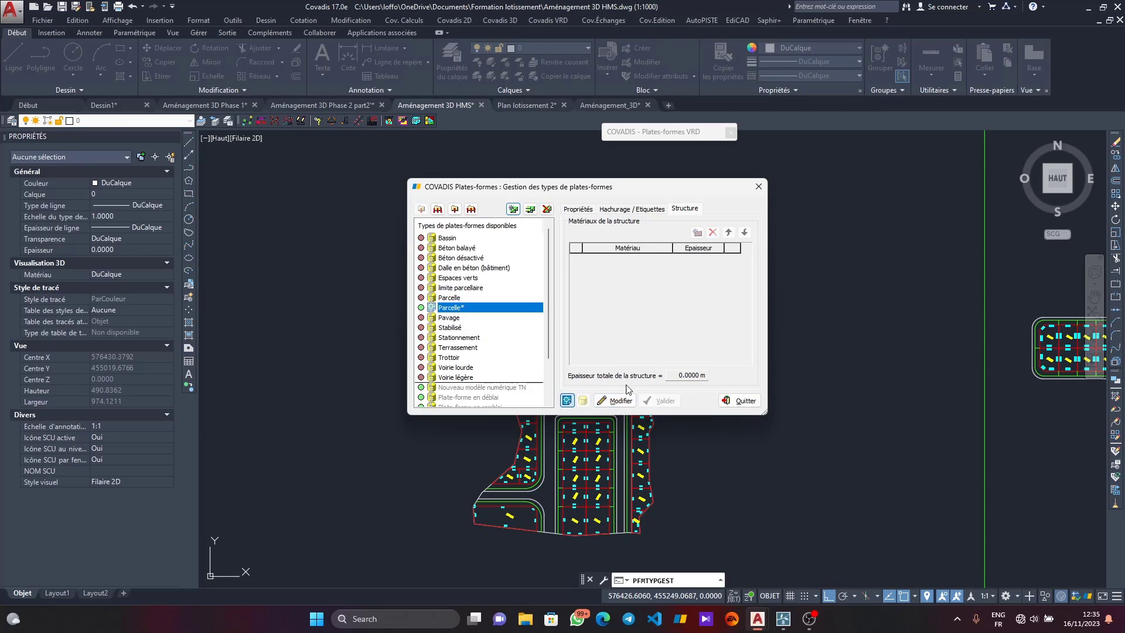
Add another platform type named "Limite parcellaire*".
left_click(513, 210)
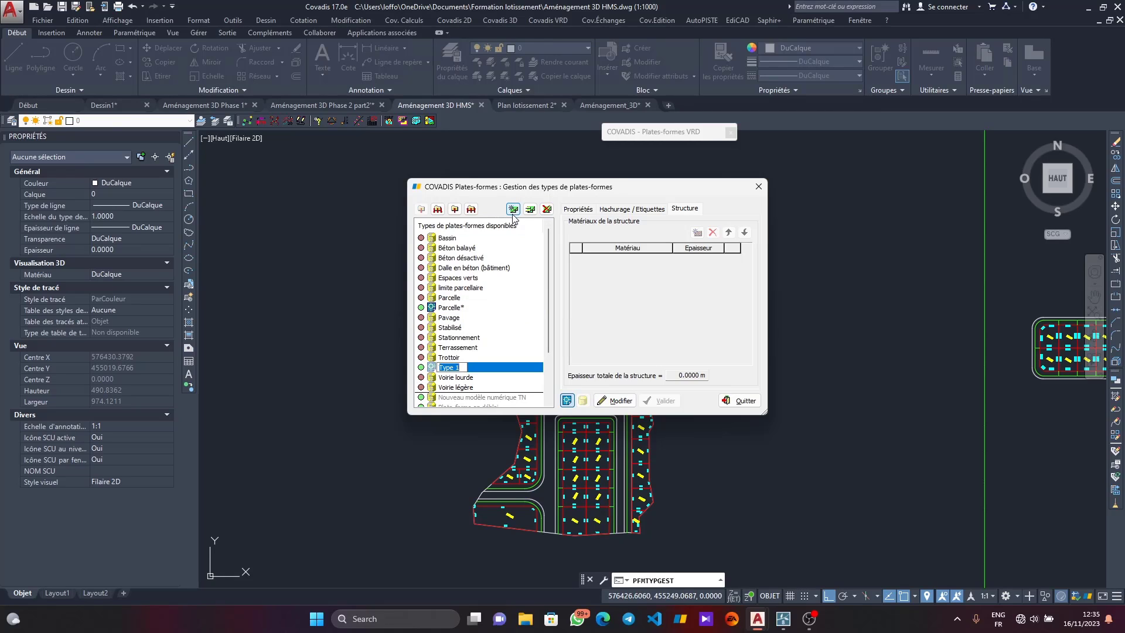
type("Limite parcellaire*")
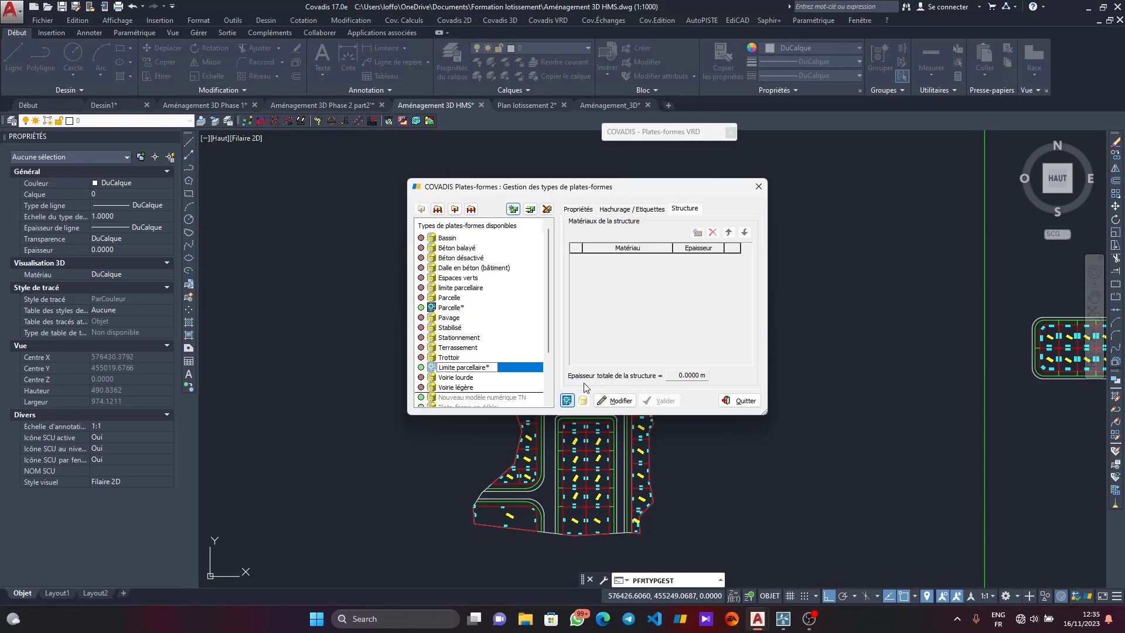
key("Return")
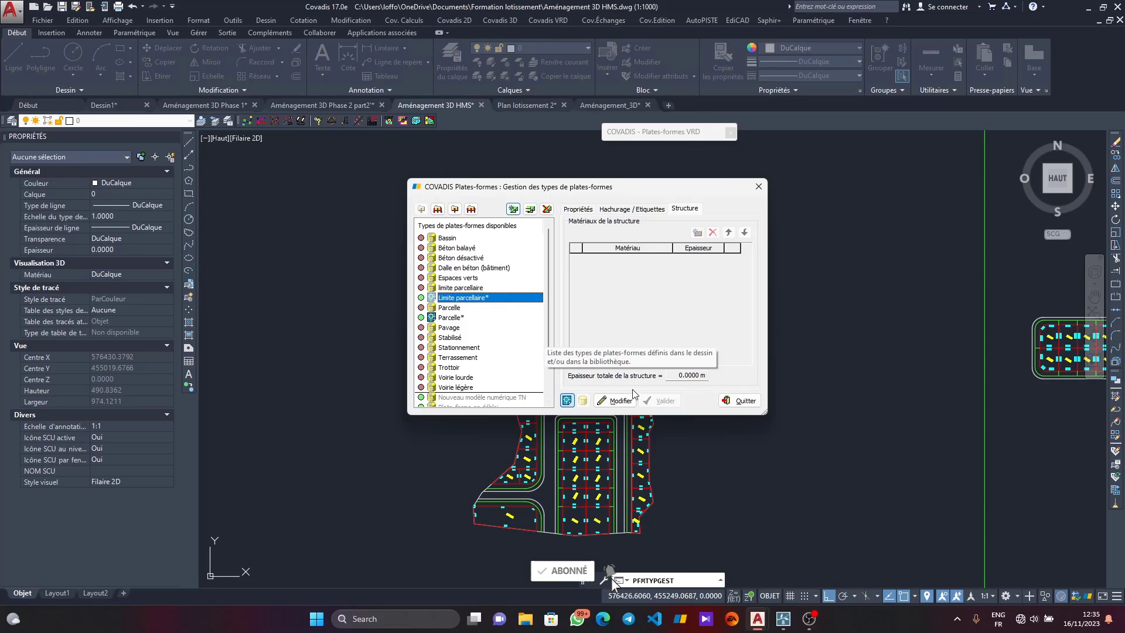
Give the Limite parcellaire* type the SABLE BLANC render material and a predefined SOLID contour hatch, then validate the changes.
left_click(605, 399)
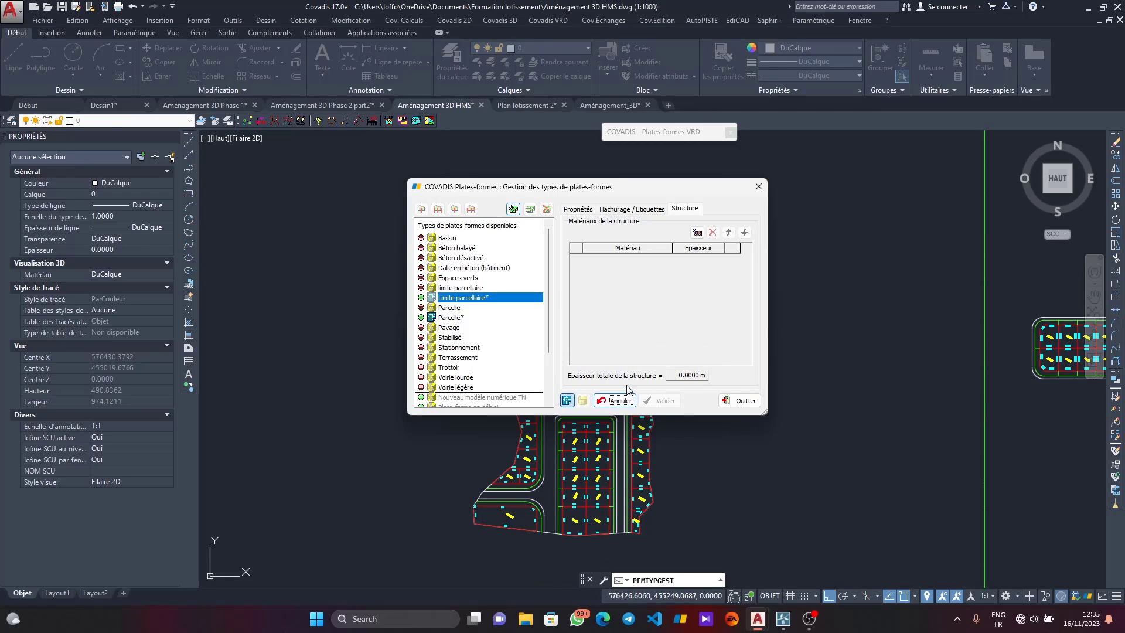
left_click(588, 209)
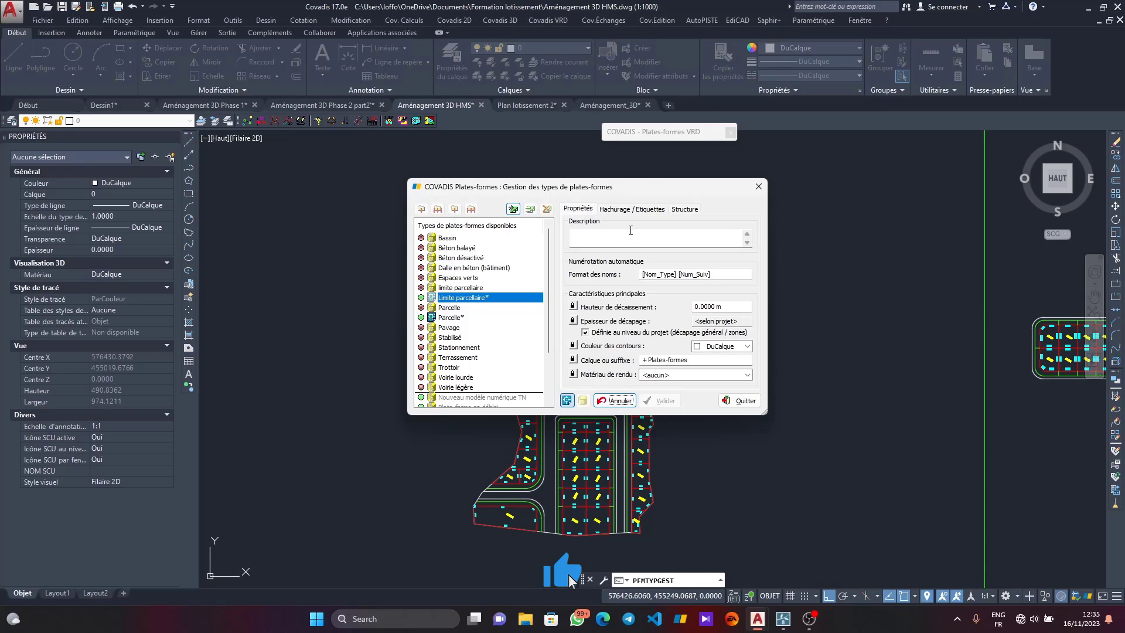
left_click(701, 376)
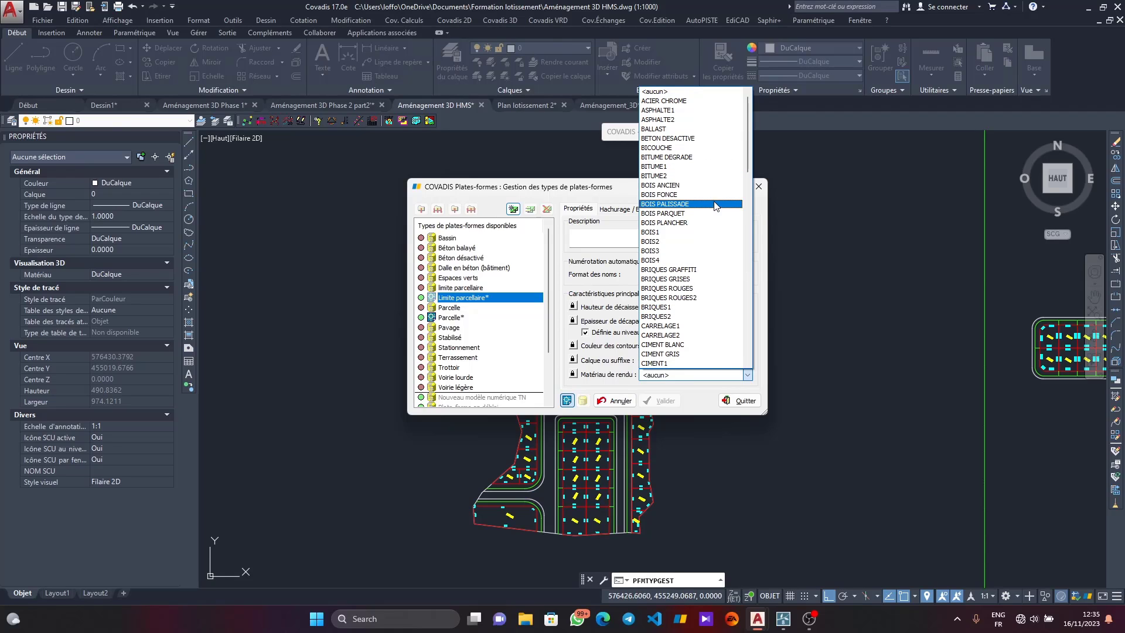
scroll(715, 205, "down", 20)
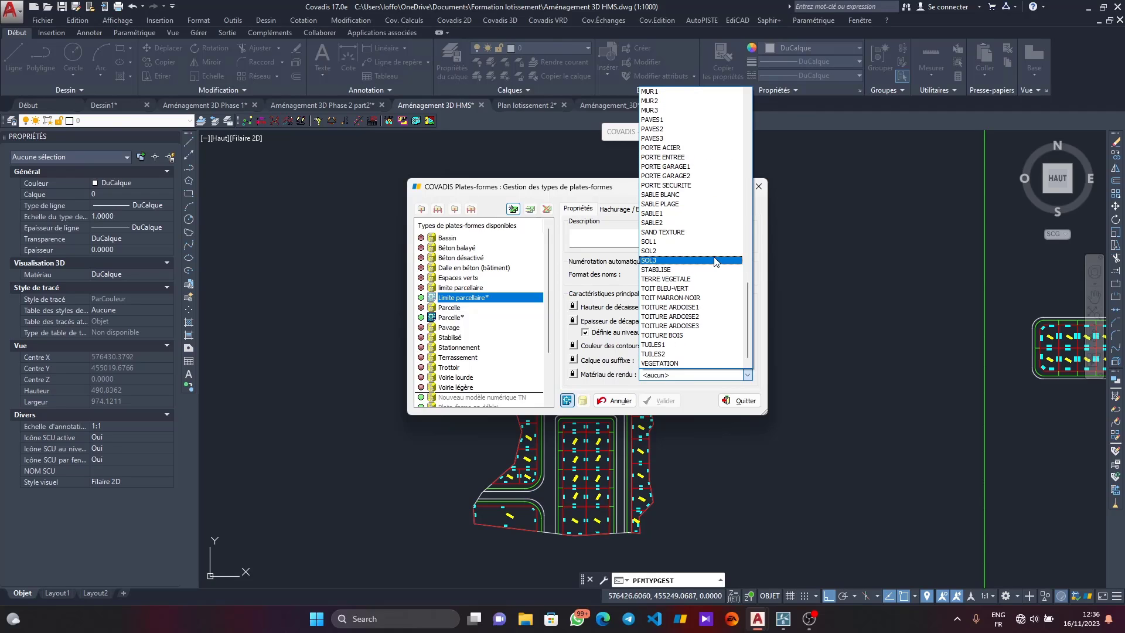
left_click(684, 195)
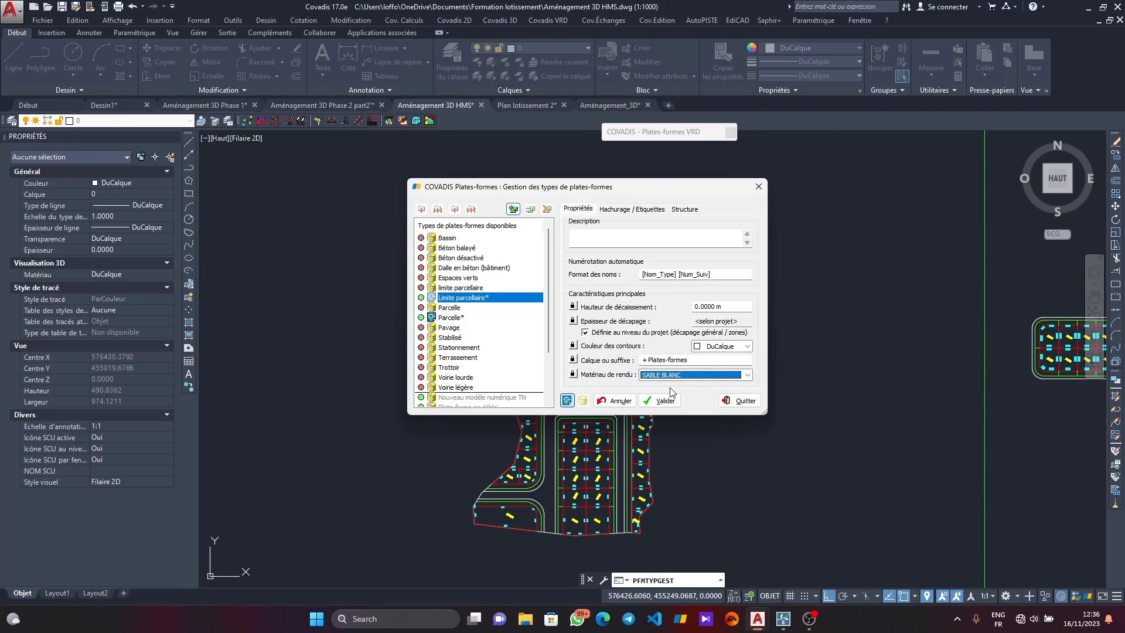
left_click(630, 210)
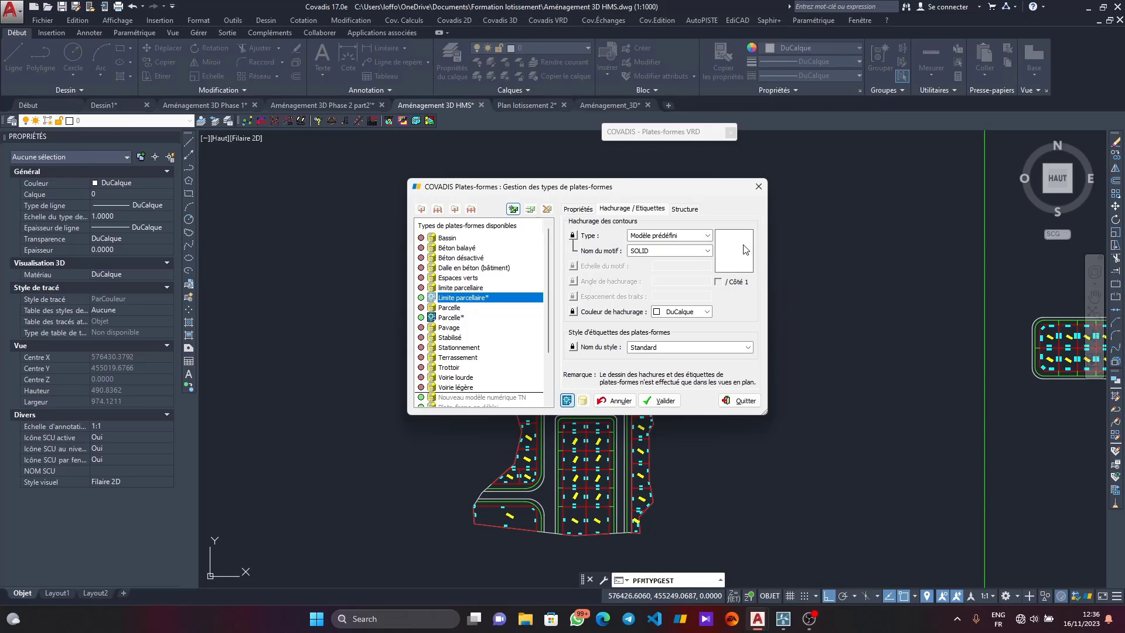
left_click(662, 401)
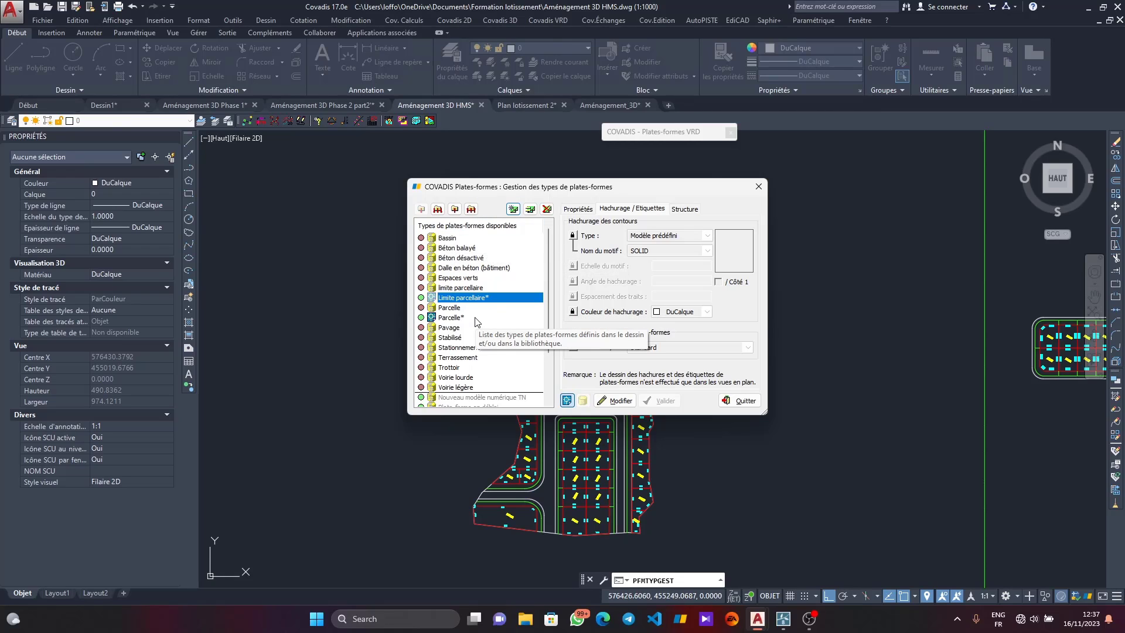
Load the library types Trottoir, Voirie lourde, Voirie légère and Espaces verts into the drawing, and close the platform type manager.
left_click(458, 367)
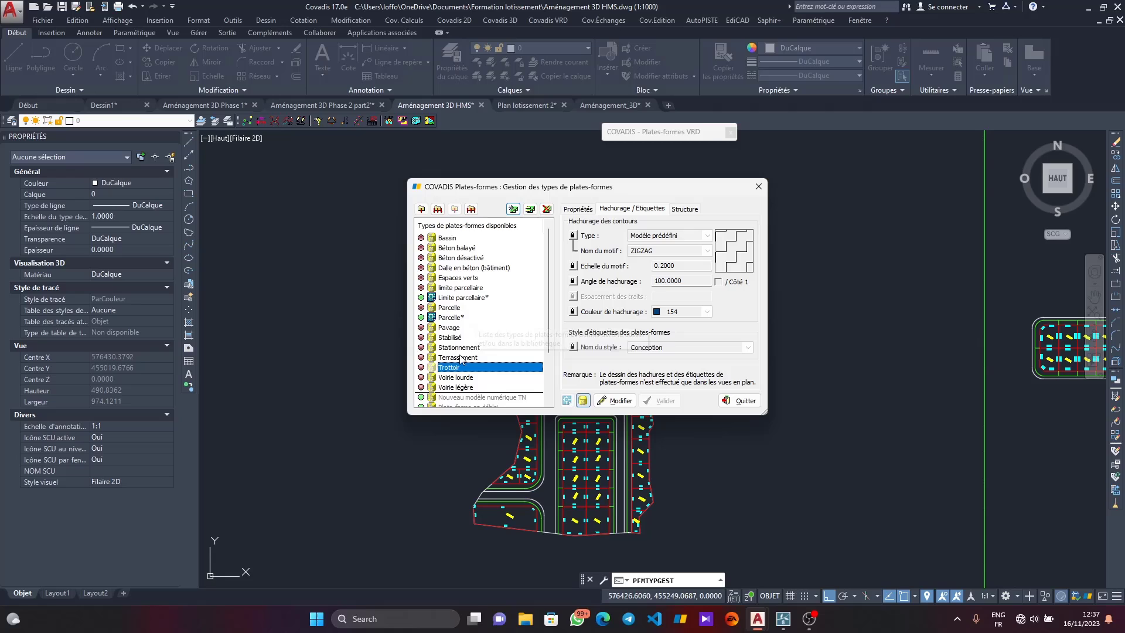
left_click(424, 211)
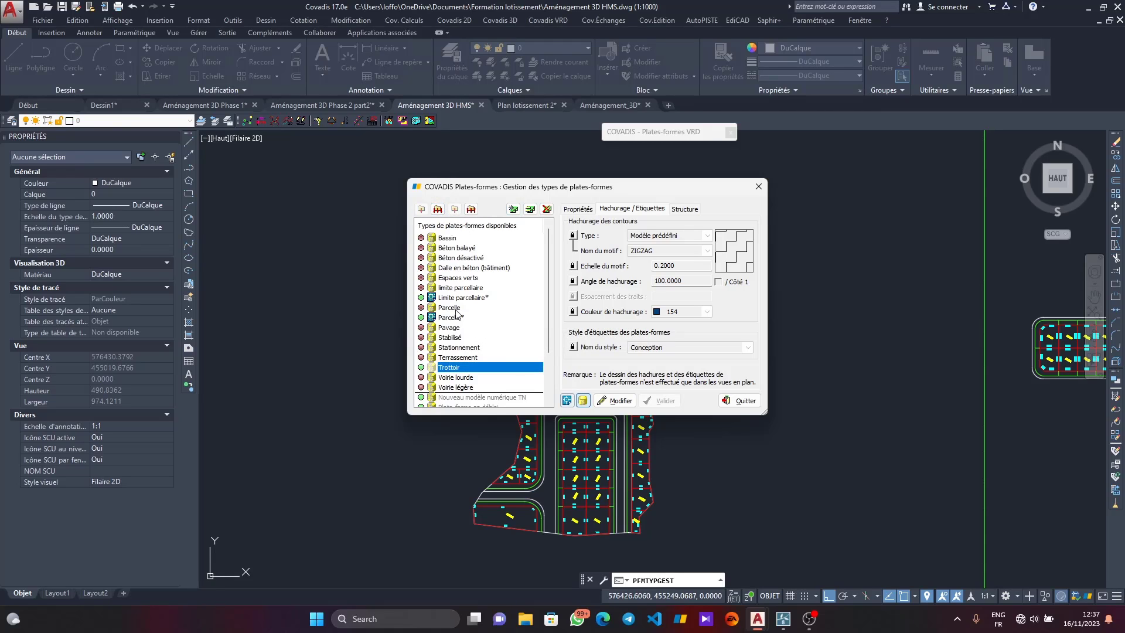
left_click(474, 379)
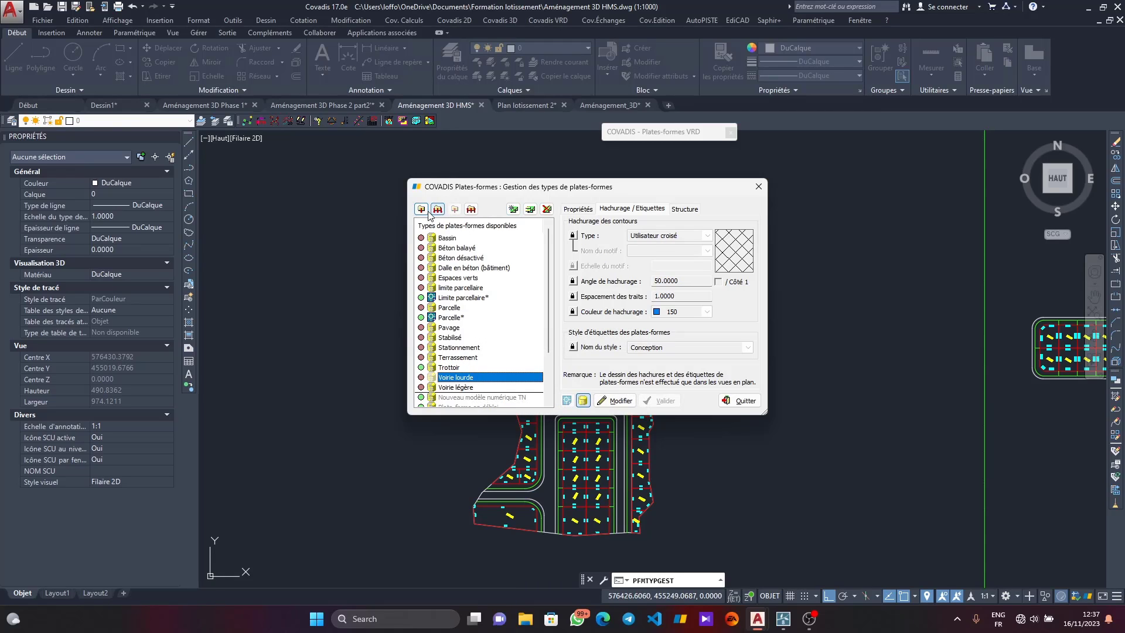
left_click(422, 209)
left_click(469, 388)
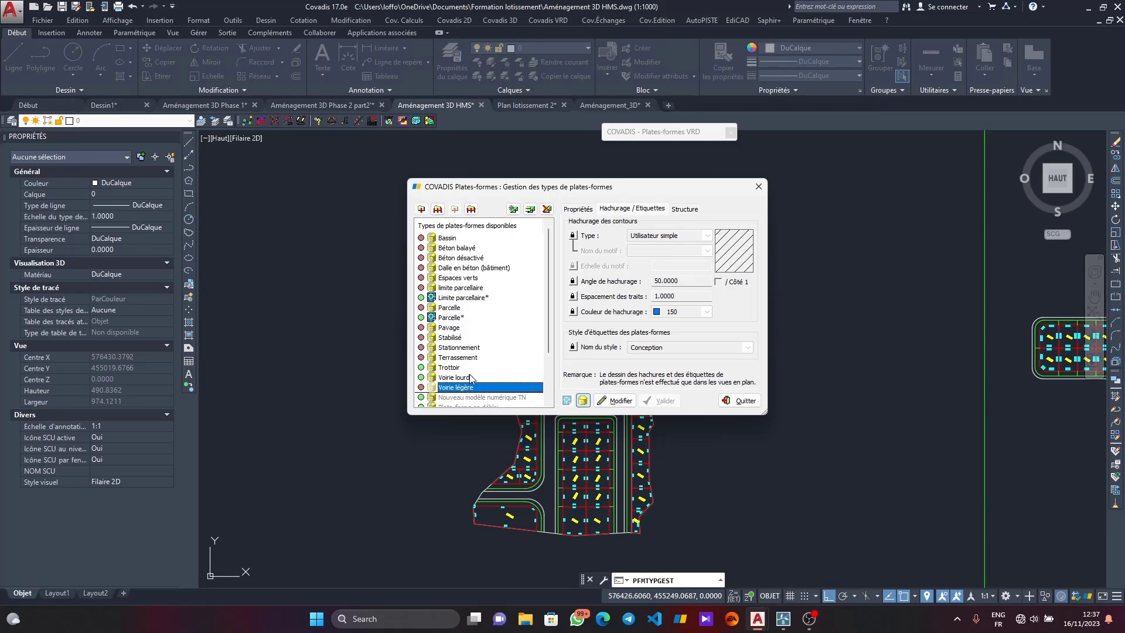
left_click(421, 210)
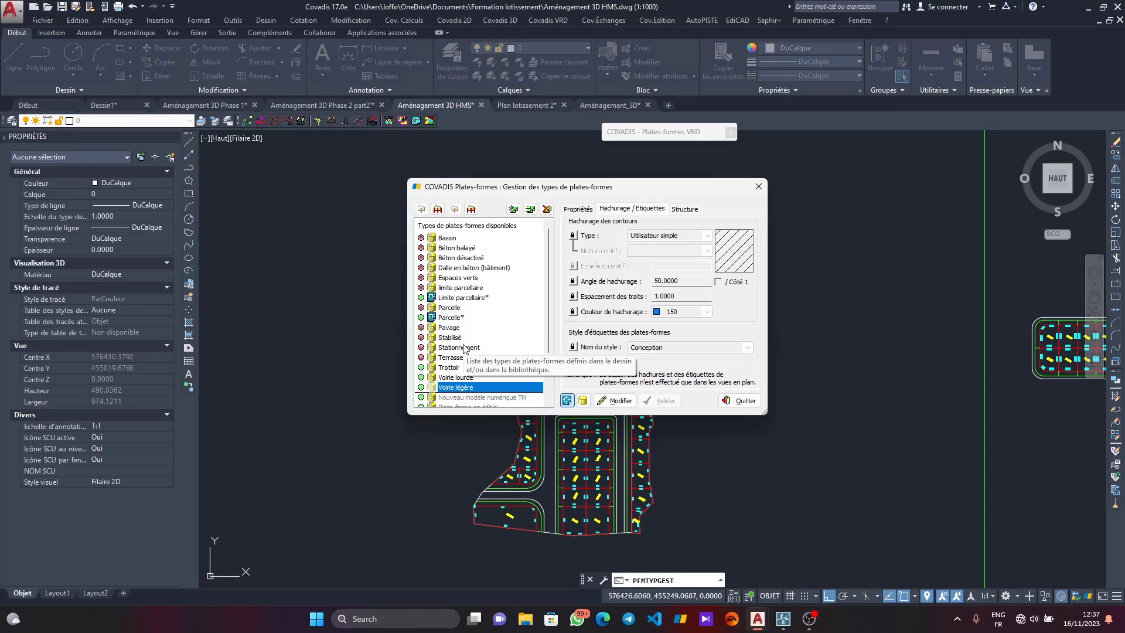
left_click(486, 279)
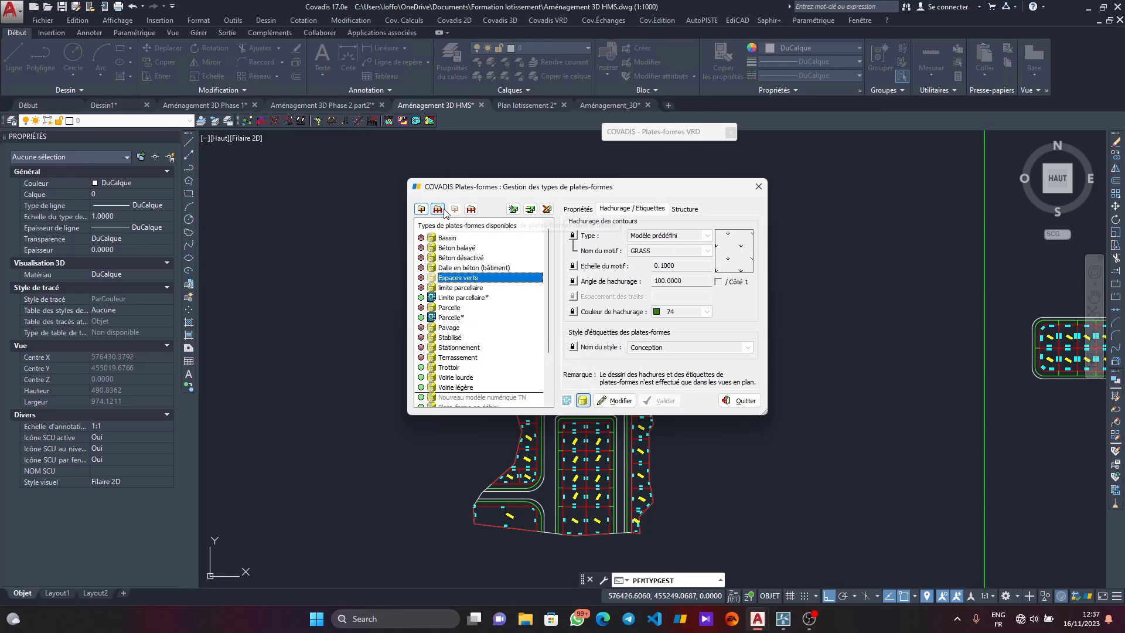
left_click(420, 210)
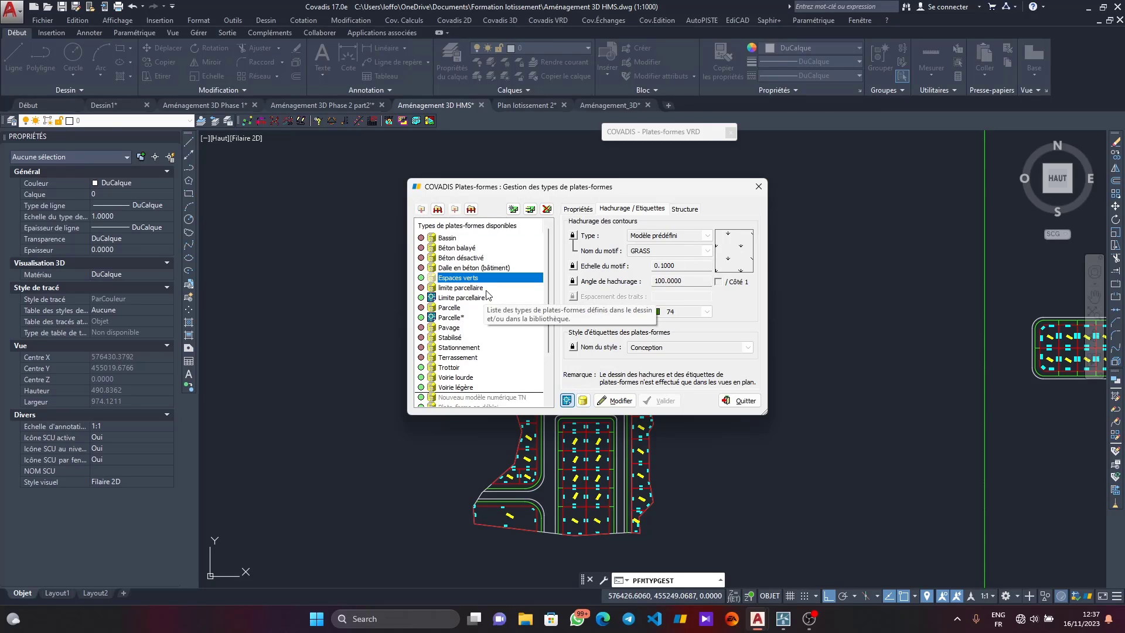
left_click(738, 401)
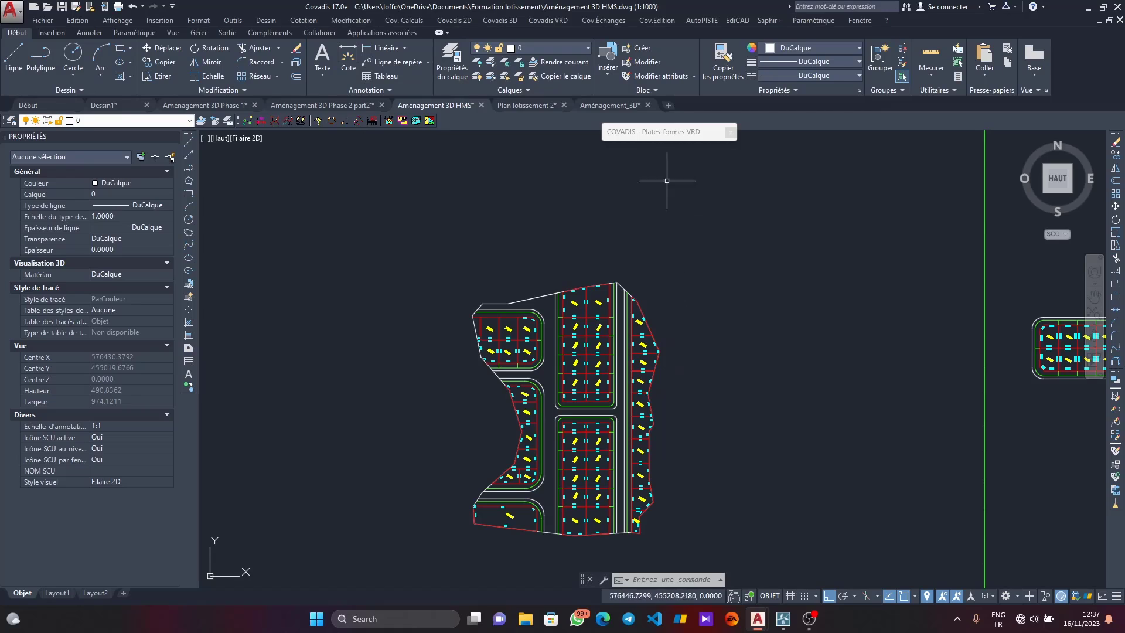
Open the list of platform types available for the Lotissement HMS project.
mouse_move(664, 142)
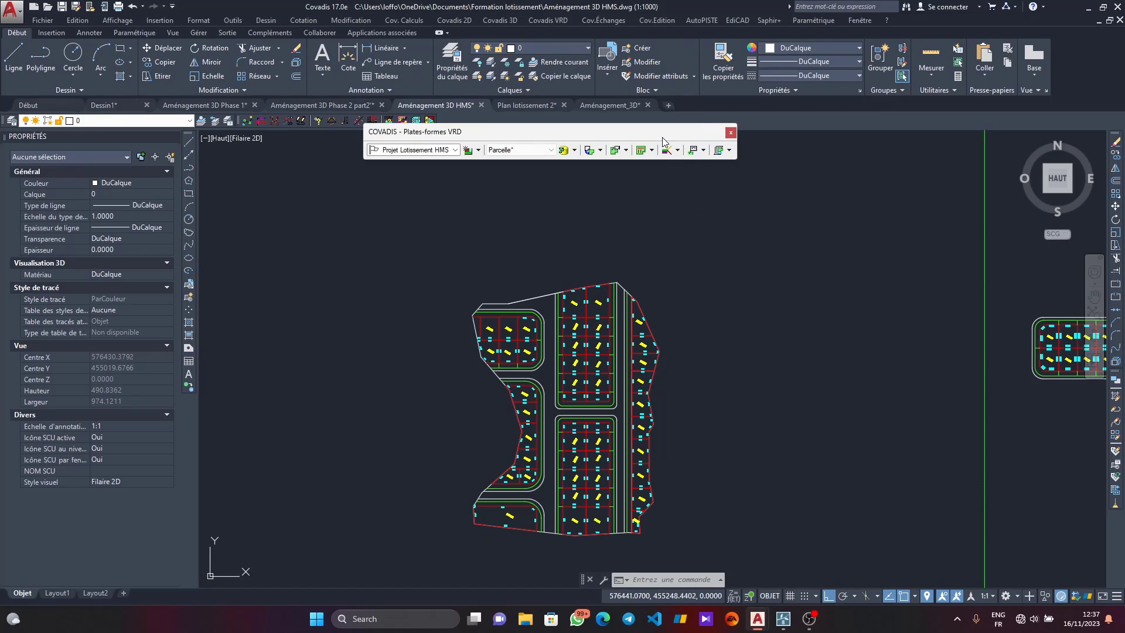
left_click(551, 150)
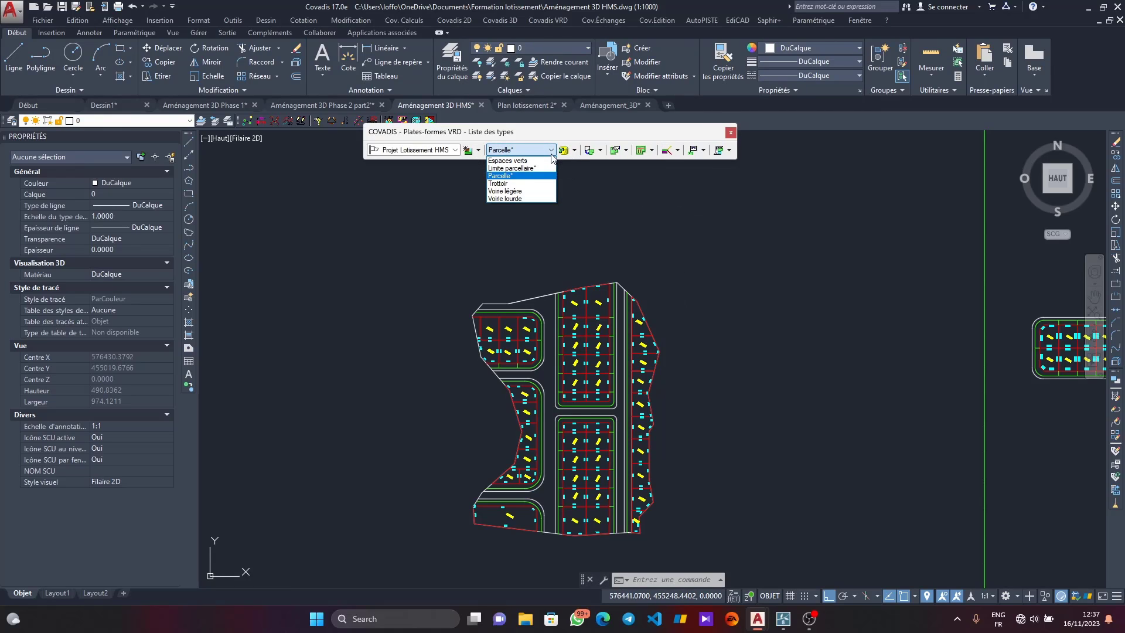